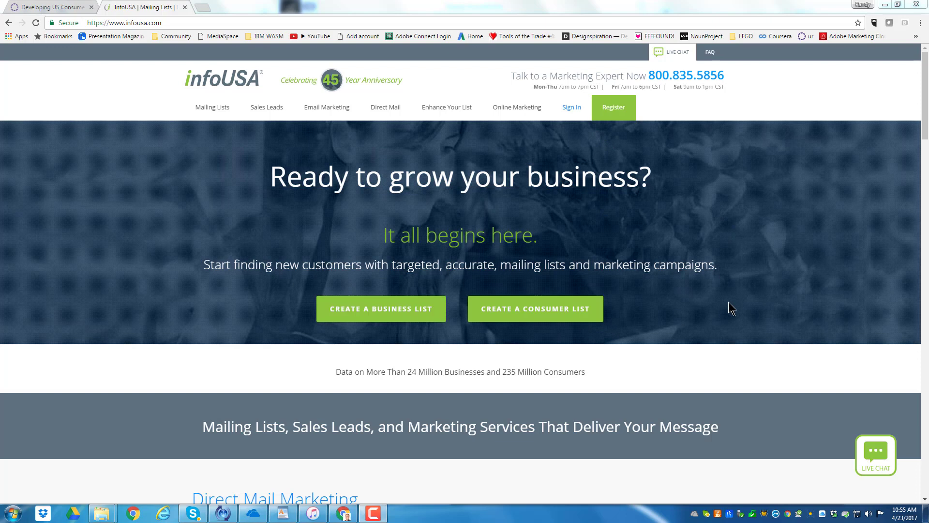
Start building a consumer list on infoUSA and save All leads as the marketing type
{"action": "left_click", "coordinate": [536, 312]}
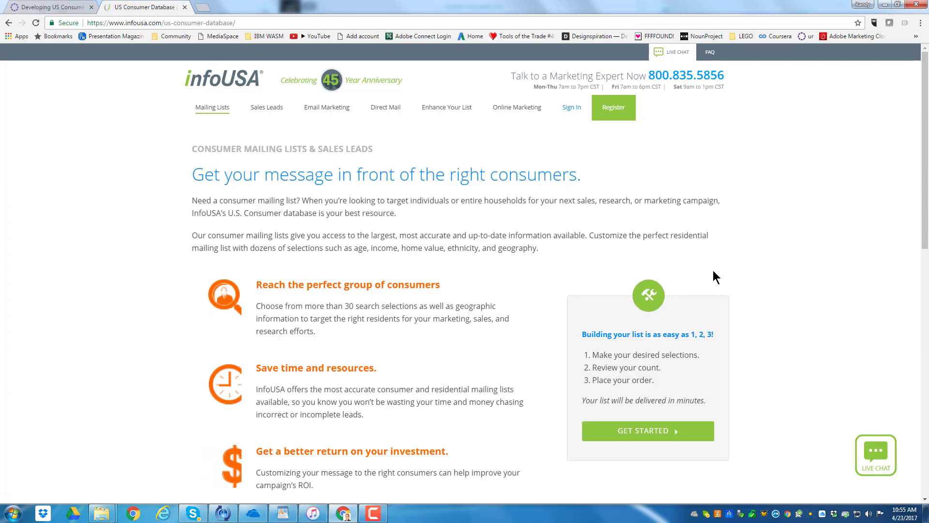
{"action": "scroll", "coordinate": [794, 262], "scroll_direction": "down", "scroll_amount": 2}
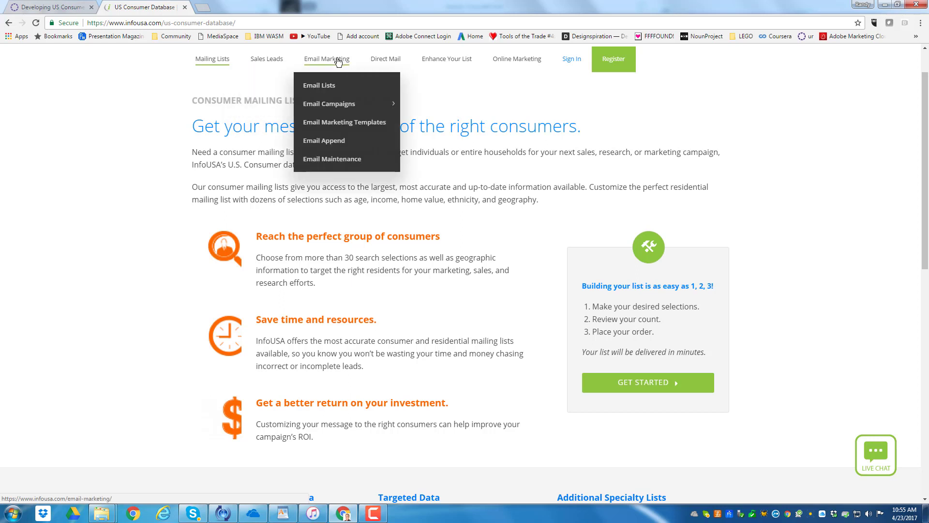
{"action": "mouse_move", "coordinate": [400, 62]}
{"action": "mouse_move", "coordinate": [461, 63]}
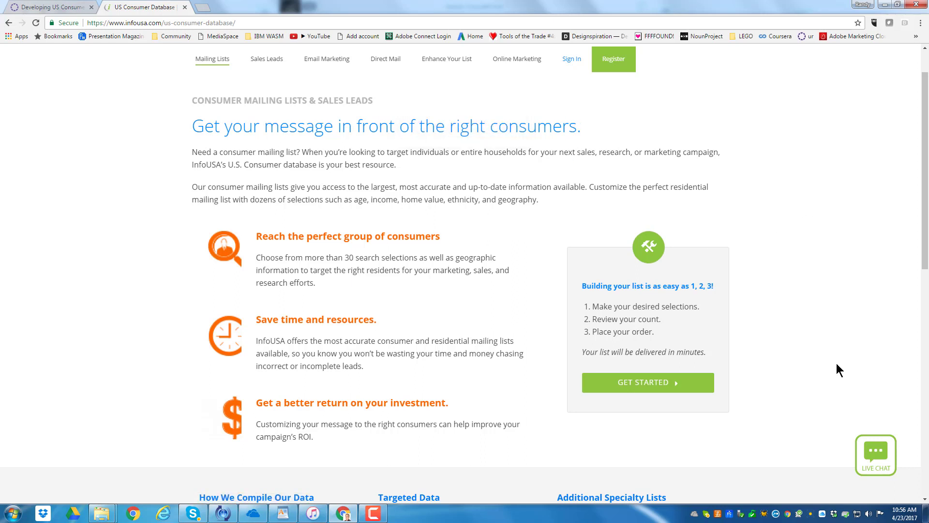
{"action": "left_click", "coordinate": [660, 384]}
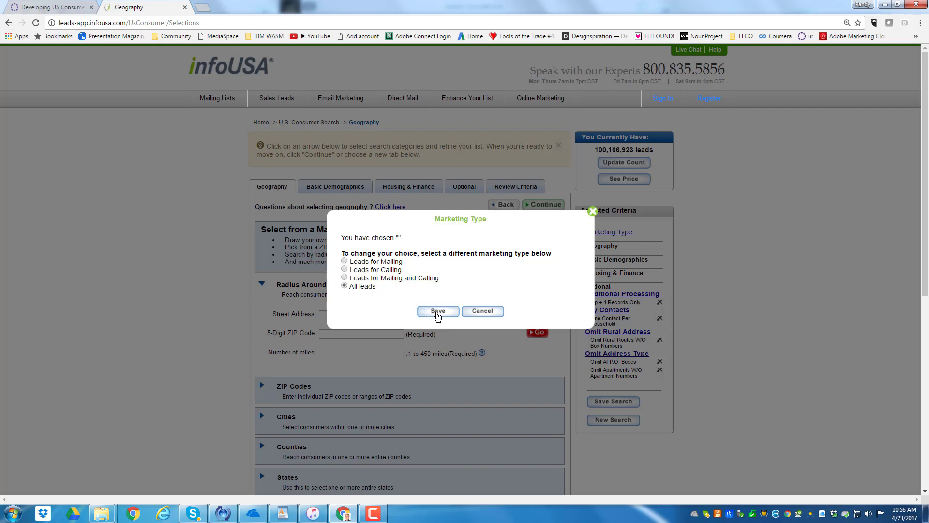
{"action": "left_click", "coordinate": [437, 315]}
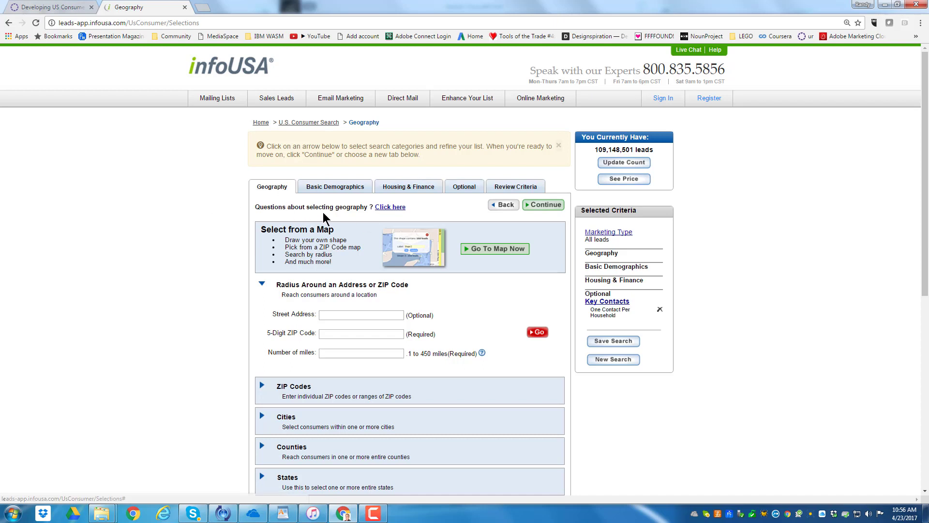
Expand the Metro Areas geography criteria and choose Illinois as the state
{"action": "scroll", "coordinate": [484, 291], "scroll_direction": "down", "scroll_amount": 2}
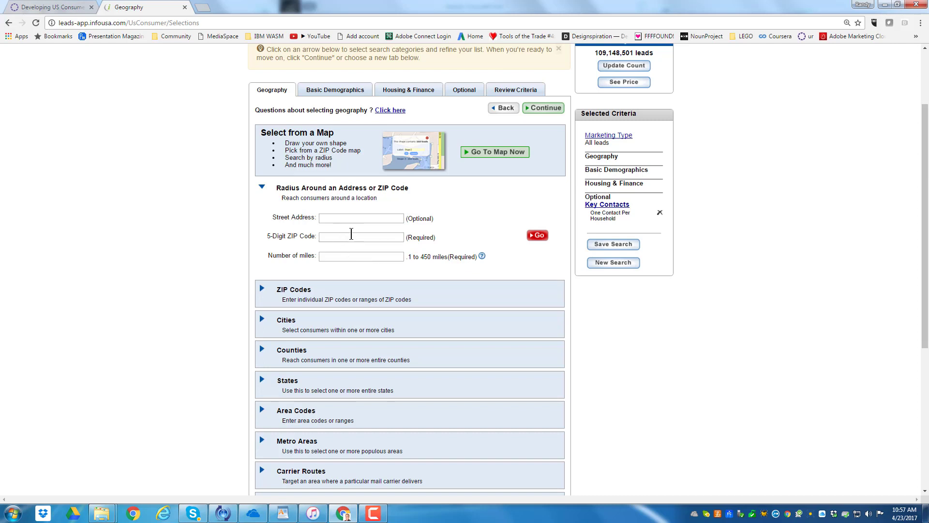
{"action": "scroll", "coordinate": [436, 270], "scroll_direction": "down", "scroll_amount": 2}
{"action": "scroll", "coordinate": [479, 256], "scroll_direction": "down", "scroll_amount": 1}
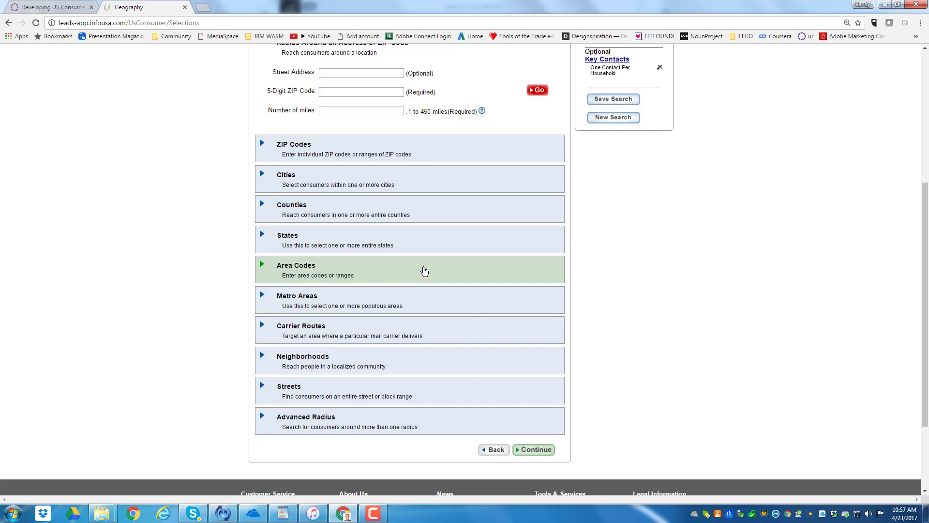
{"action": "scroll", "coordinate": [436, 270], "scroll_direction": "down", "scroll_amount": 1}
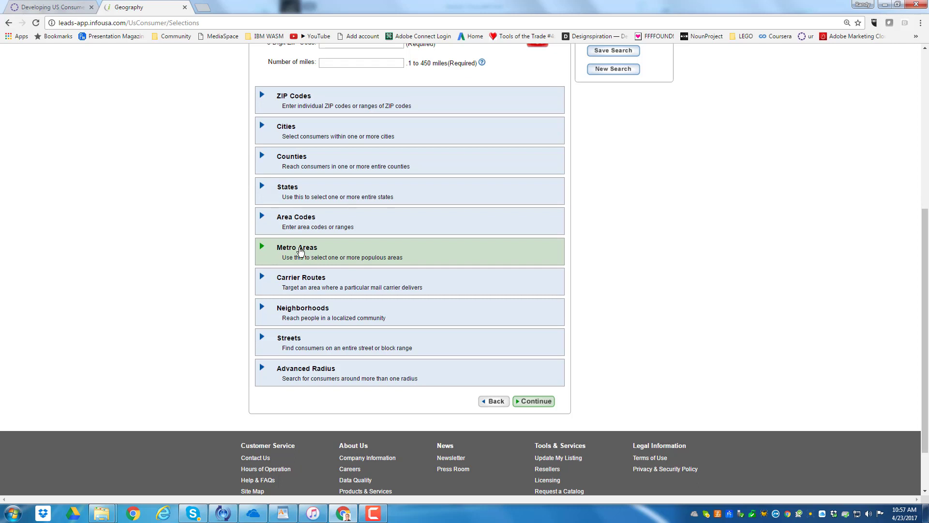
{"action": "left_click", "coordinate": [300, 251]}
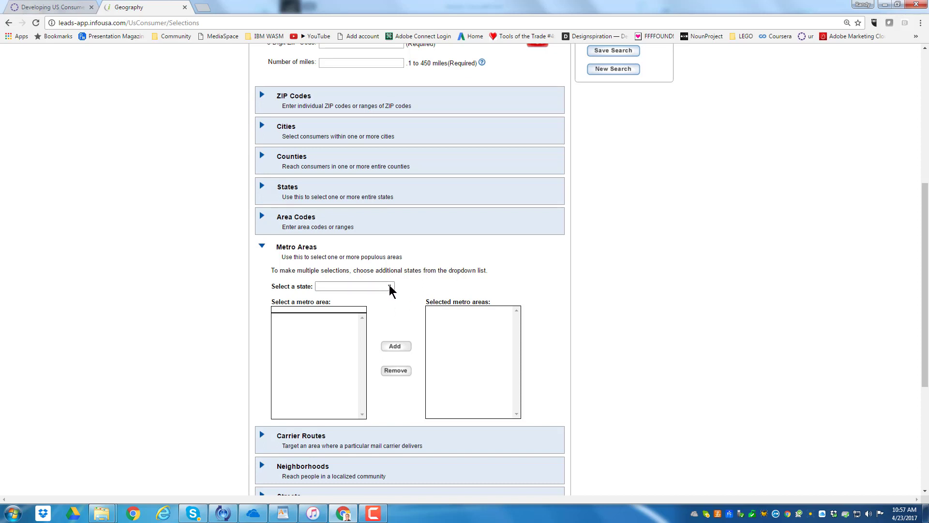
{"action": "left_click", "coordinate": [390, 287]}
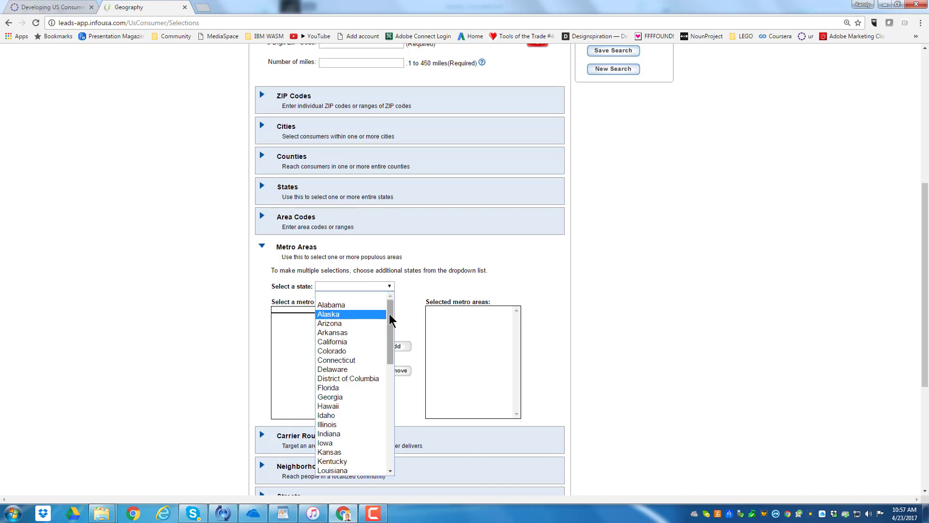
{"action": "scroll", "coordinate": [392, 329], "scroll_direction": "down", "scroll_amount": 1}
{"action": "scroll", "coordinate": [396, 341], "scroll_direction": "down", "scroll_amount": 1}
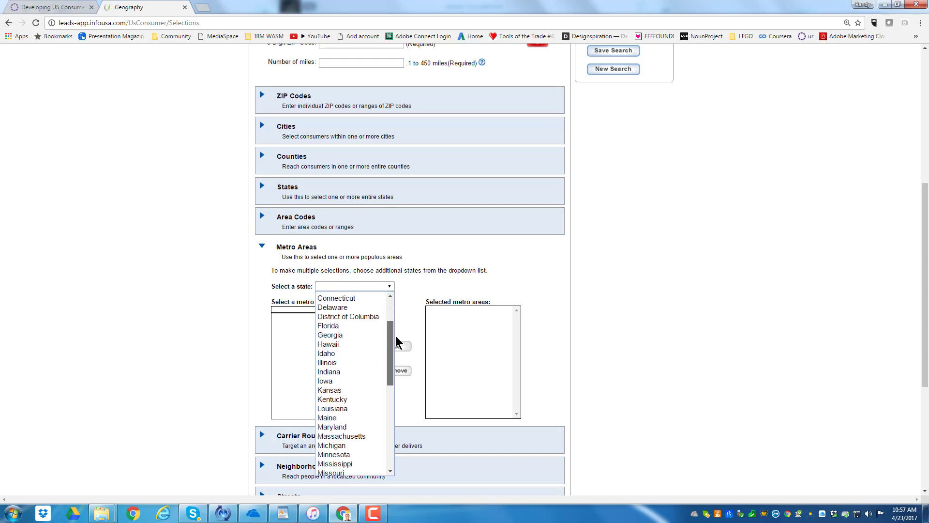
{"action": "left_click", "coordinate": [332, 363]}
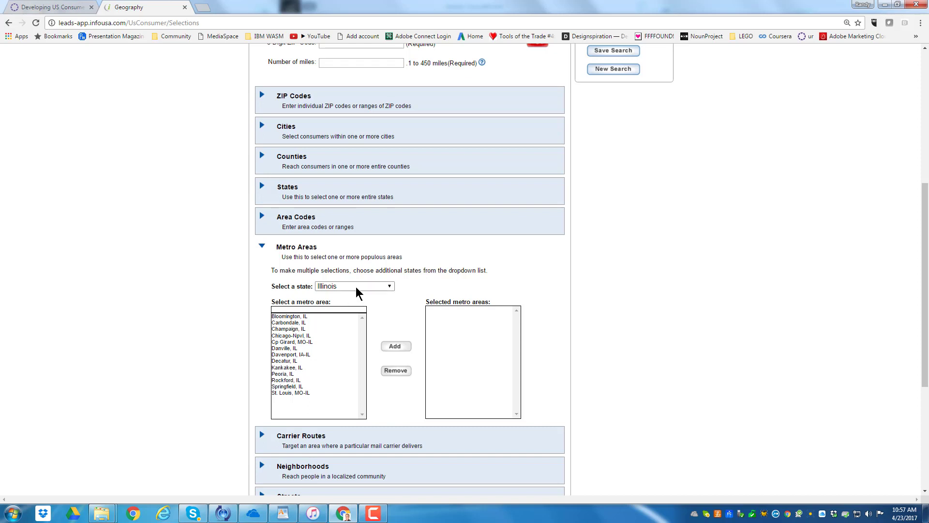
Add Chicago-Npvl, Rockford, St. Louis MO-IL and Carbondale to the selected metro areas
{"action": "left_click", "coordinate": [294, 335]}
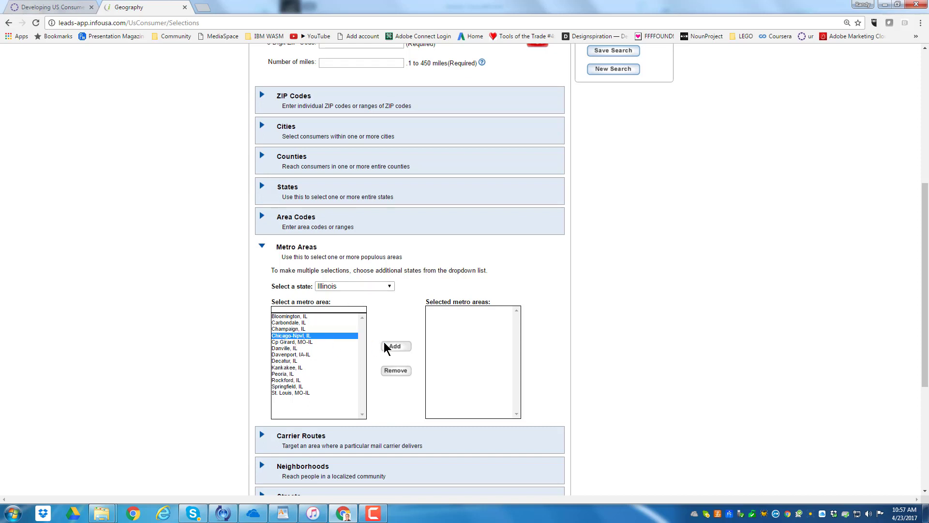
{"action": "left_click", "coordinate": [399, 347]}
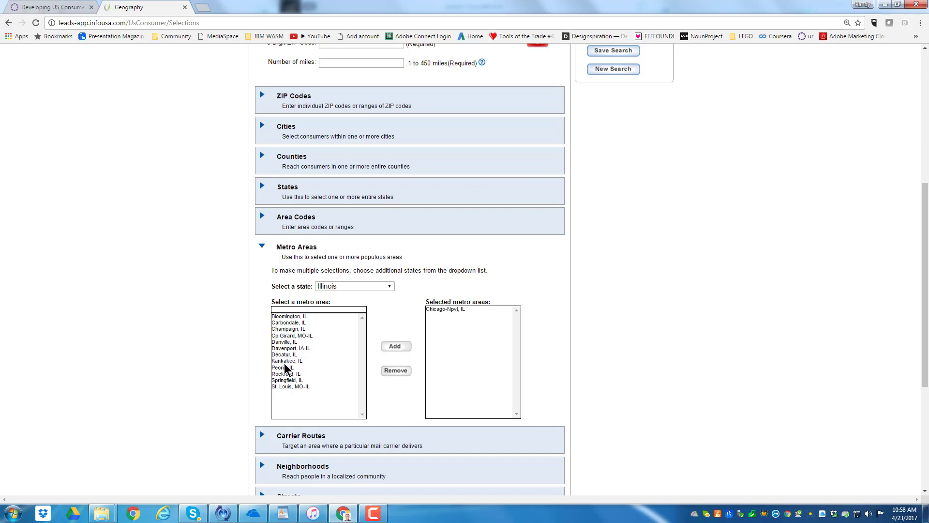
{"action": "left_click", "coordinate": [293, 373]}
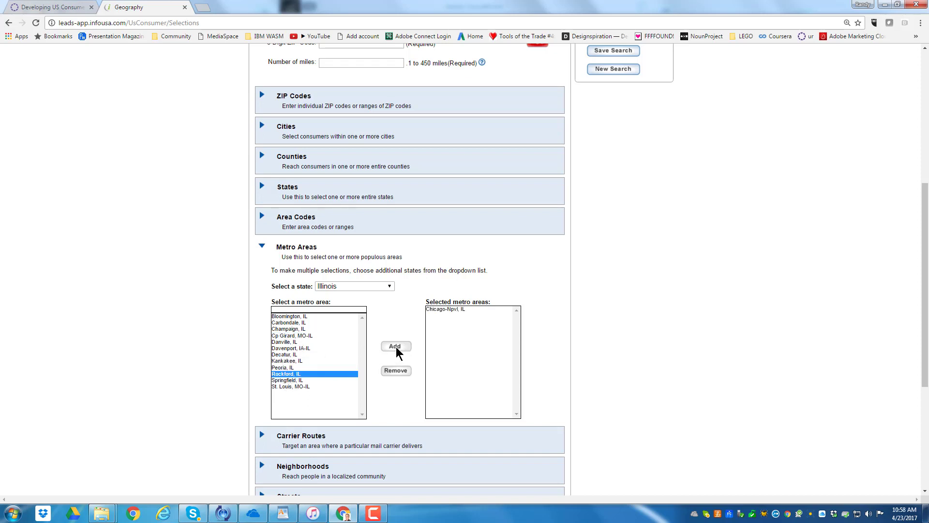
{"action": "left_click", "coordinate": [396, 347]}
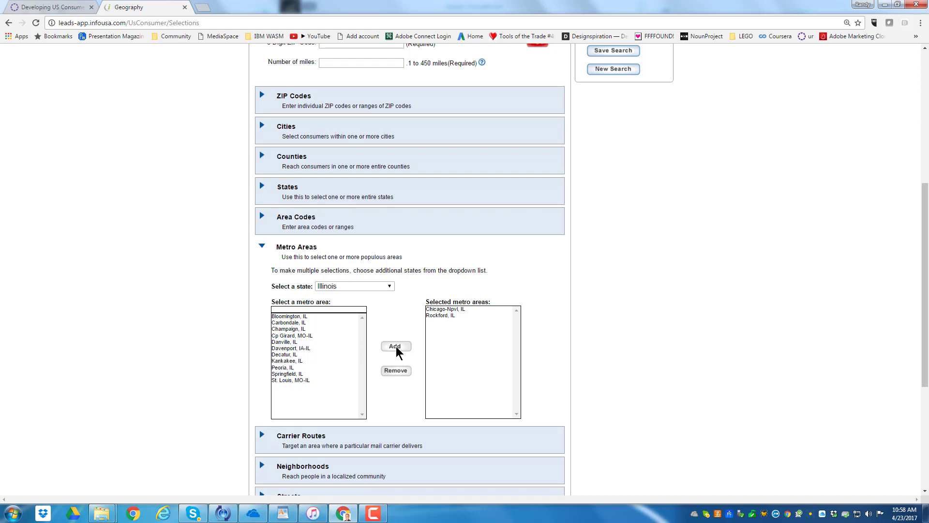
{"action": "left_click", "coordinate": [288, 381]}
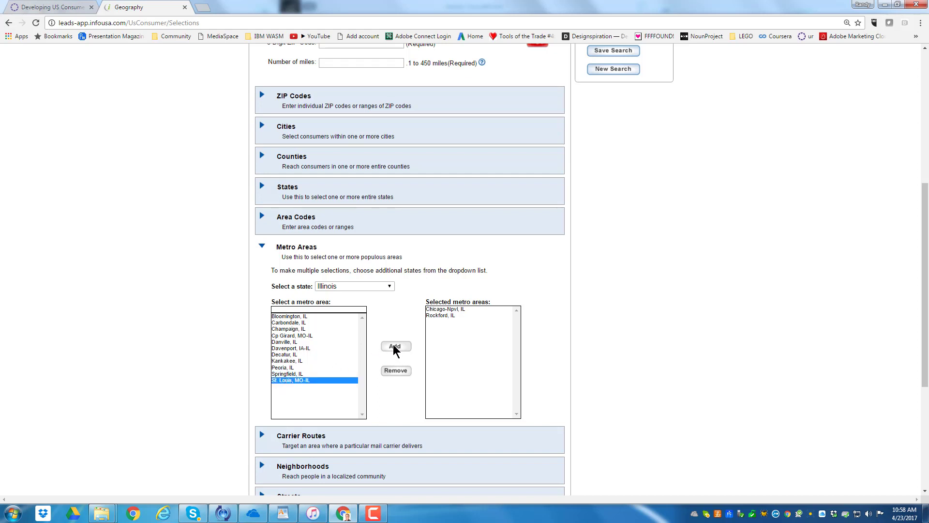
{"action": "left_click", "coordinate": [394, 347]}
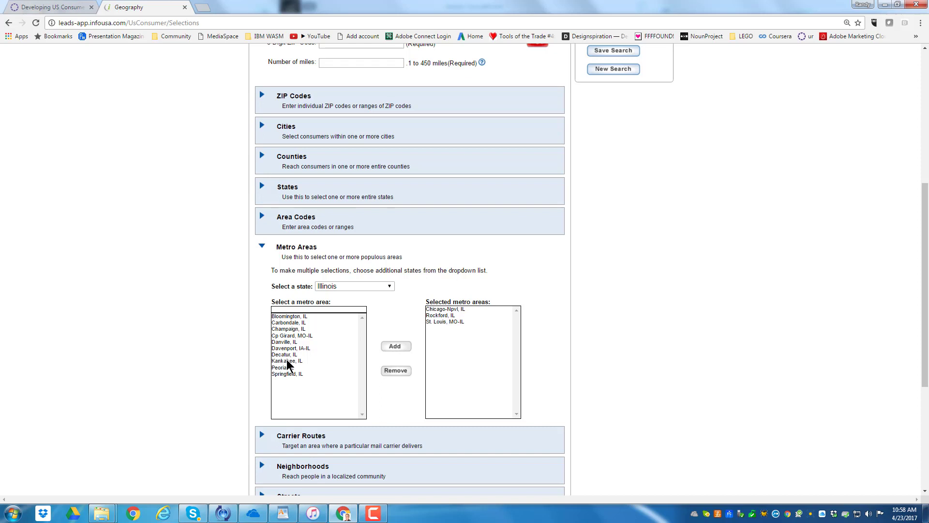
{"action": "left_click", "coordinate": [288, 323]}
{"action": "left_click", "coordinate": [395, 346]}
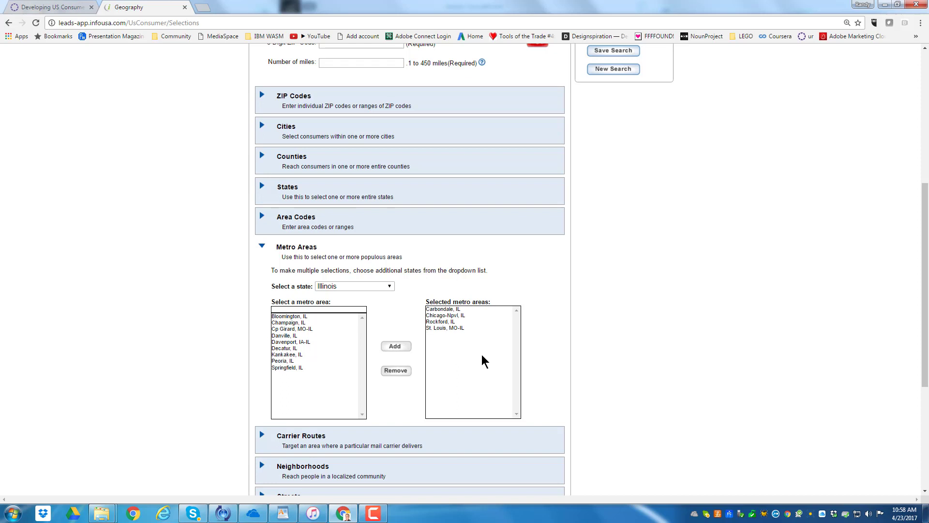
Add Champaign, Decatur and Kankakee, IL to the selected metro areas
{"action": "scroll", "coordinate": [484, 360], "scroll_direction": "down", "scroll_amount": 1}
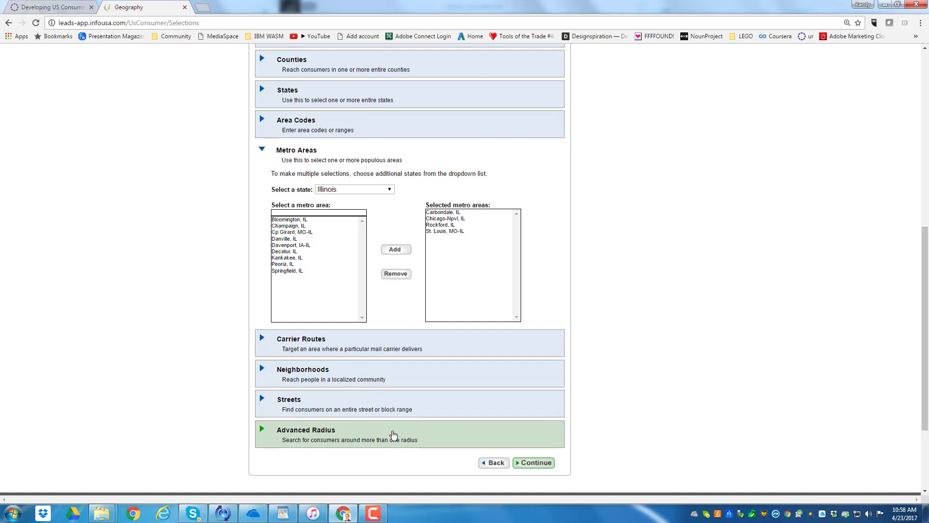
{"action": "scroll", "coordinate": [510, 381], "scroll_direction": "up", "scroll_amount": 4}
{"action": "scroll", "coordinate": [510, 375], "scroll_direction": "up", "scroll_amount": 4}
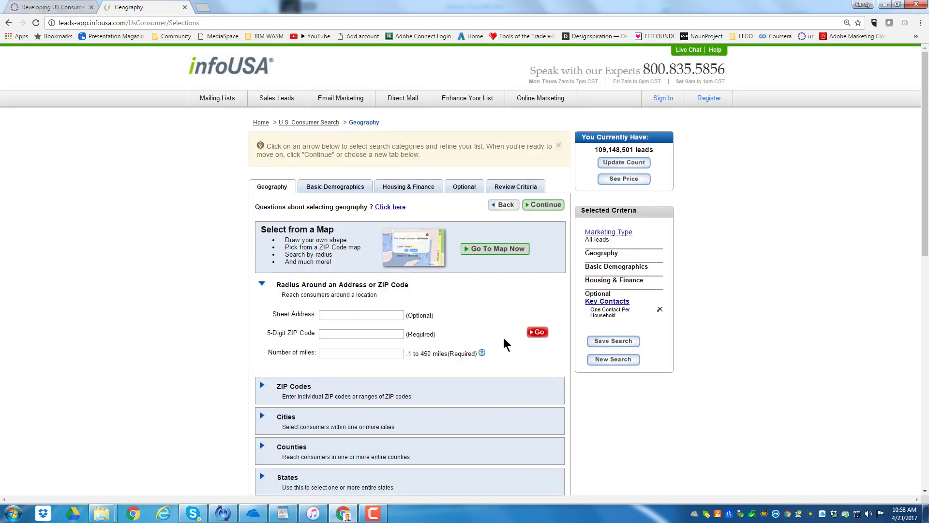
{"action": "scroll", "coordinate": [416, 409], "scroll_direction": "down", "scroll_amount": 1}
{"action": "scroll", "coordinate": [393, 422], "scroll_direction": "down", "scroll_amount": 4}
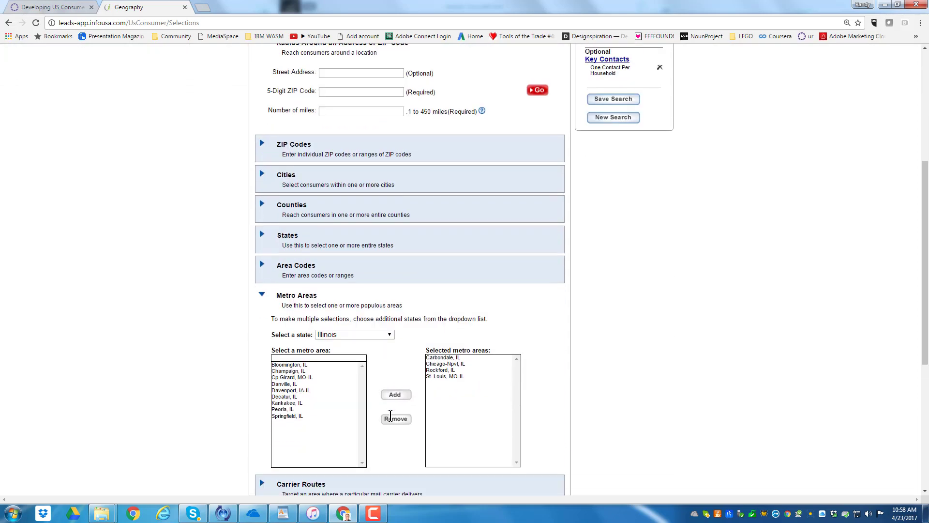
{"action": "left_click", "coordinate": [303, 365]}
{"action": "left_click", "coordinate": [303, 370]}
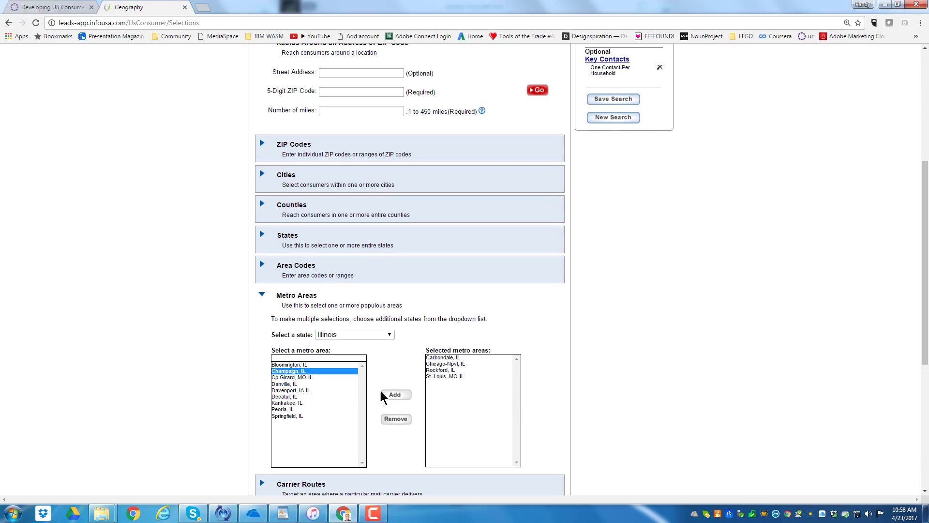
{"action": "left_click", "coordinate": [407, 396]}
{"action": "left_click", "coordinate": [288, 390]}
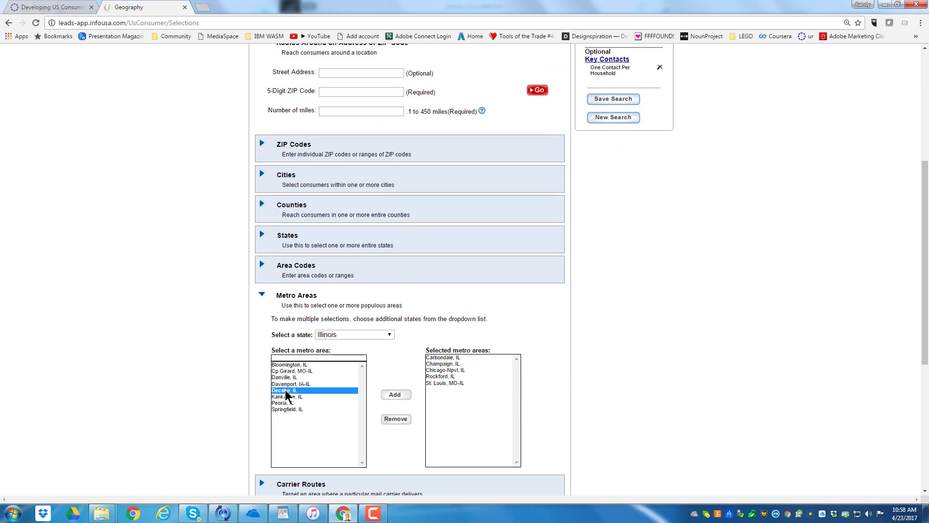
{"action": "left_click", "coordinate": [387, 396]}
{"action": "left_click", "coordinate": [312, 390]}
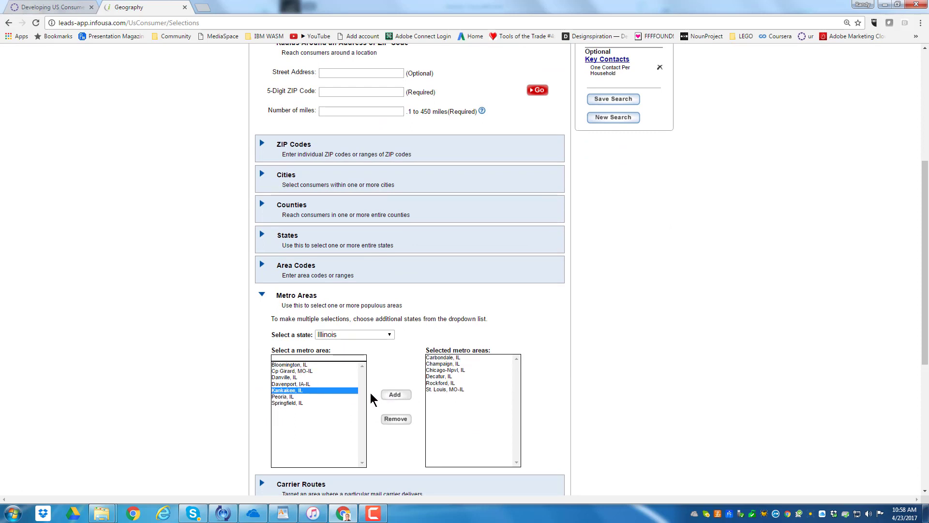
{"action": "left_click", "coordinate": [396, 396]}
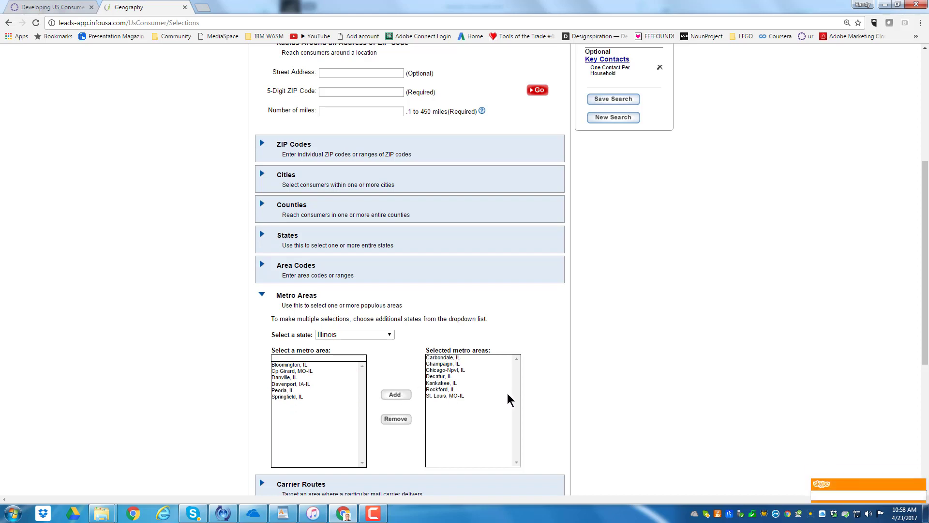
Submit the geography selections and continue to the Basic Demographics criteria
{"action": "scroll", "coordinate": [503, 399], "scroll_direction": "up", "scroll_amount": 2}
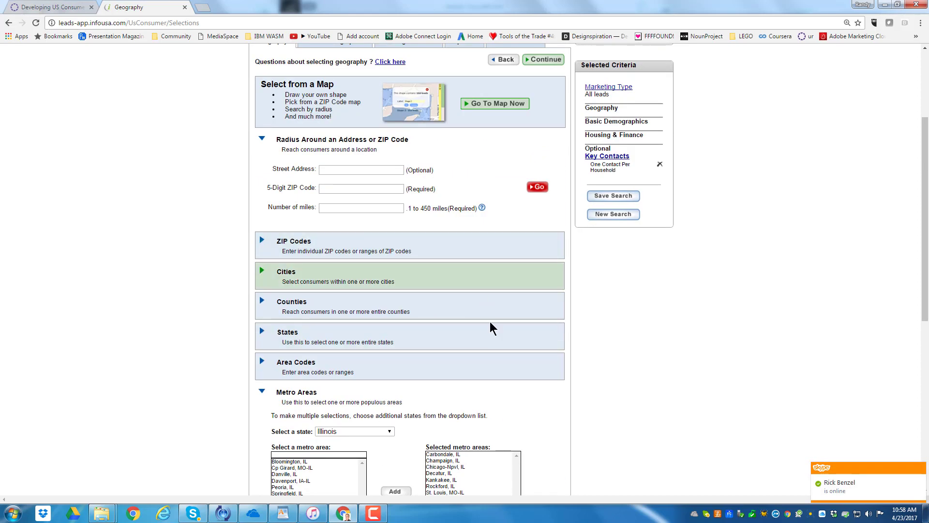
{"action": "scroll", "coordinate": [506, 302], "scroll_direction": "down", "scroll_amount": 6}
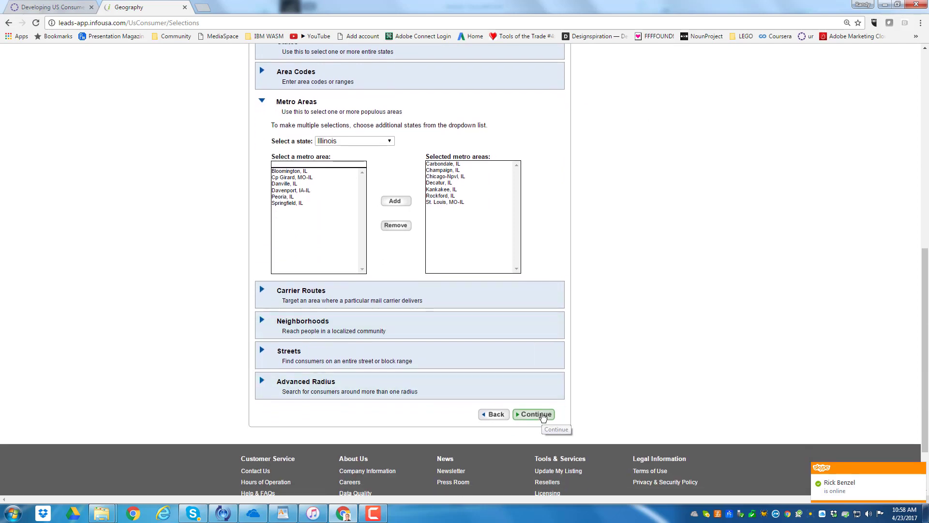
{"action": "left_click", "coordinate": [535, 414]}
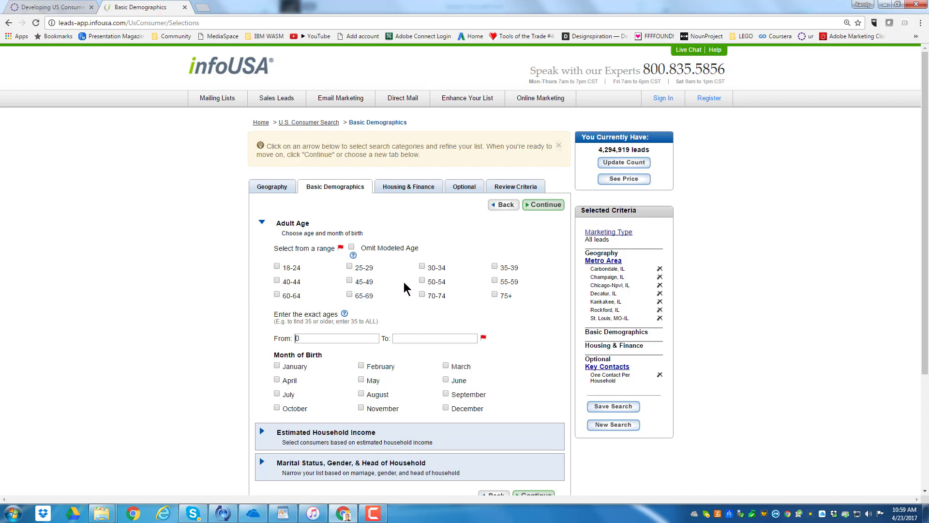
Select the adult age ranges 50-54, 55-59, 60-64, 65-69, 70-74 and 75+
{"action": "left_click", "coordinate": [422, 280]}
{"action": "left_click", "coordinate": [495, 281]}
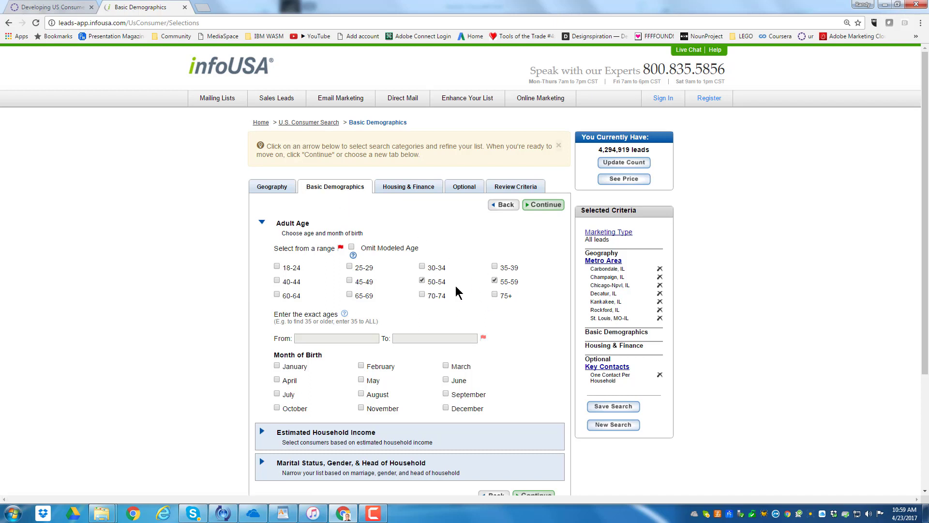
{"action": "left_click", "coordinate": [277, 294]}
{"action": "left_click", "coordinate": [350, 294]}
{"action": "left_click", "coordinate": [422, 295]}
{"action": "left_click", "coordinate": [494, 294]}
Limit the estimated household income to the $100,000 - $249,999 and $250,000 Plus ranges
{"action": "scroll", "coordinate": [517, 326], "scroll_direction": "down", "scroll_amount": 2}
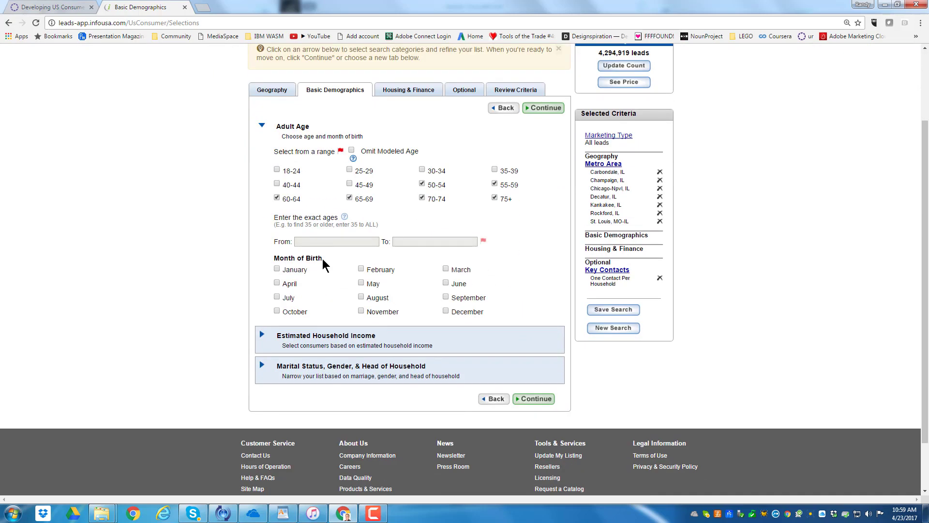
{"action": "left_click", "coordinate": [332, 340]}
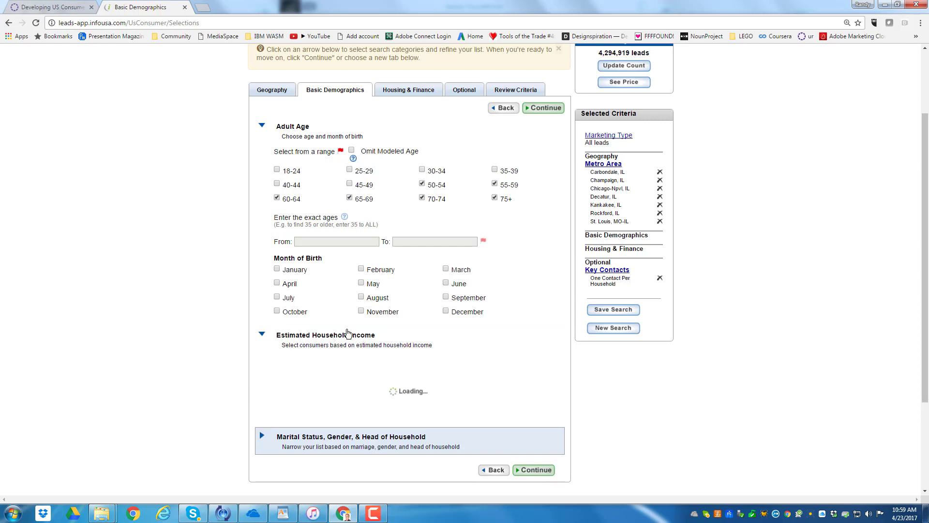
{"action": "scroll", "coordinate": [459, 348], "scroll_direction": "down", "scroll_amount": 1}
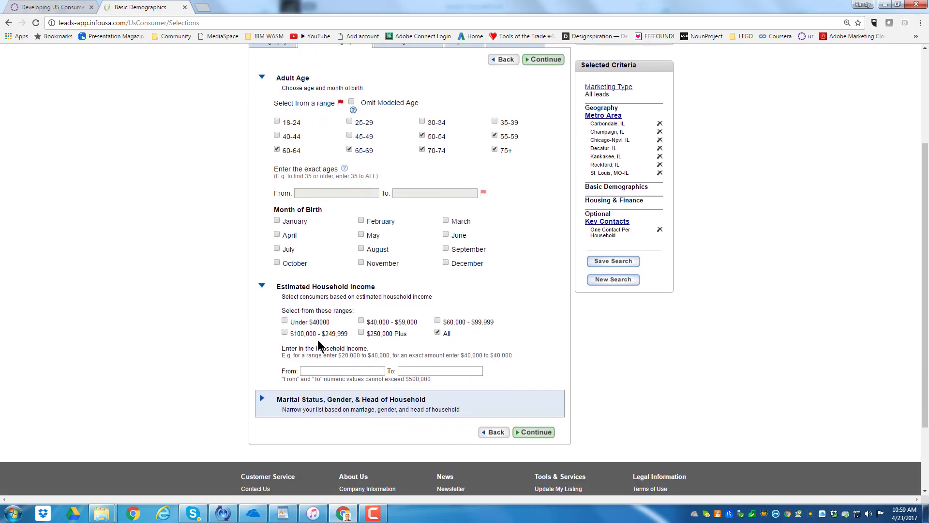
{"action": "left_click", "coordinate": [284, 333]}
{"action": "left_click", "coordinate": [361, 332]}
Check the marital status, gender and head-of-household options without choosing any, and continue to the Housing & Finance criteria
{"action": "scroll", "coordinate": [427, 356], "scroll_direction": "down", "scroll_amount": 3}
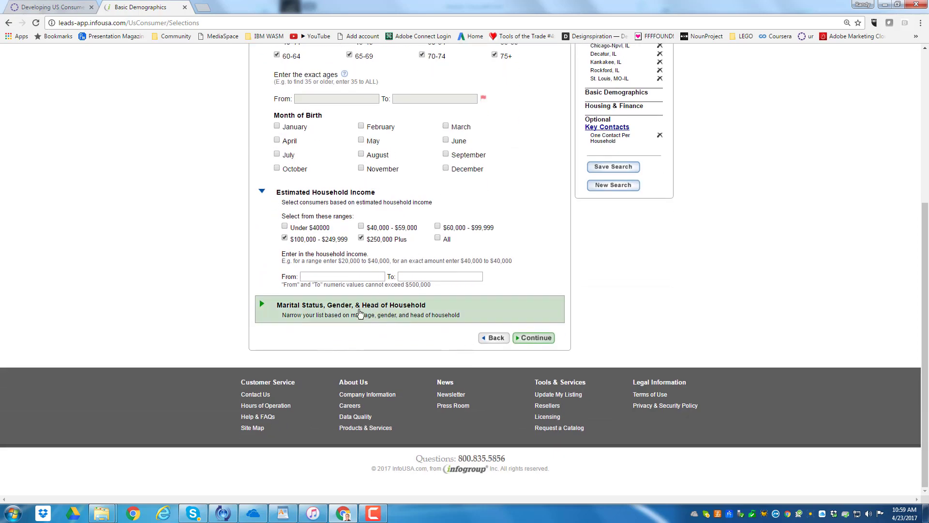
{"action": "left_click", "coordinate": [356, 313]}
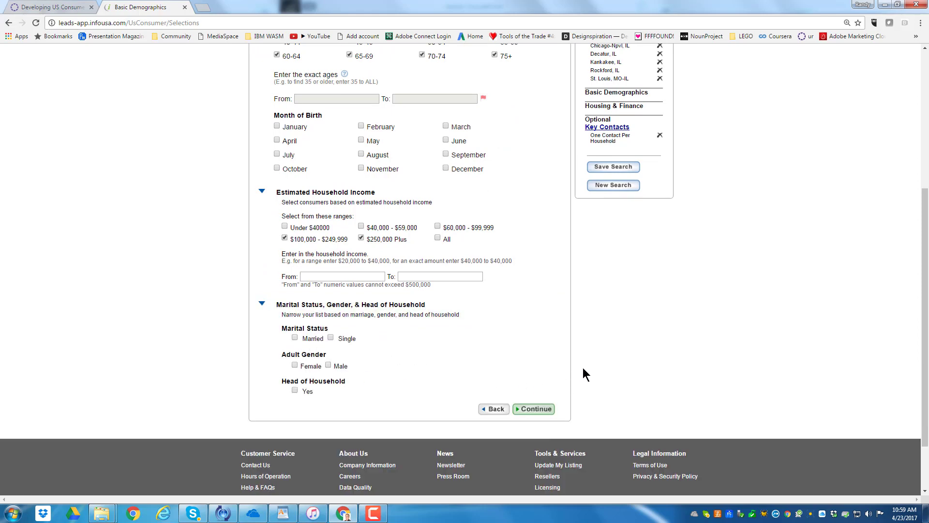
{"action": "scroll", "coordinate": [582, 374], "scroll_direction": "up", "scroll_amount": 3}
{"action": "scroll", "coordinate": [564, 375], "scroll_direction": "down", "scroll_amount": 3}
{"action": "scroll", "coordinate": [607, 212], "scroll_direction": "up", "scroll_amount": 4}
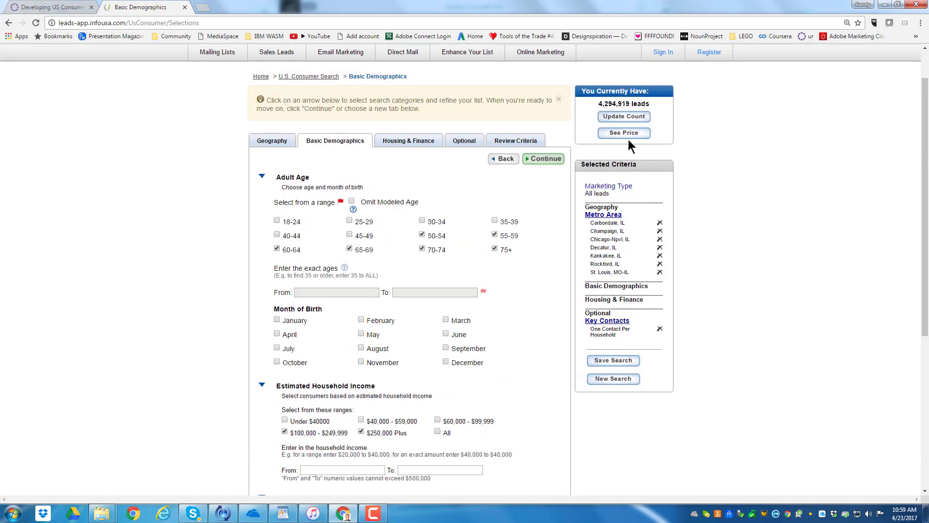
{"action": "scroll", "coordinate": [546, 353], "scroll_direction": "down", "scroll_amount": 3}
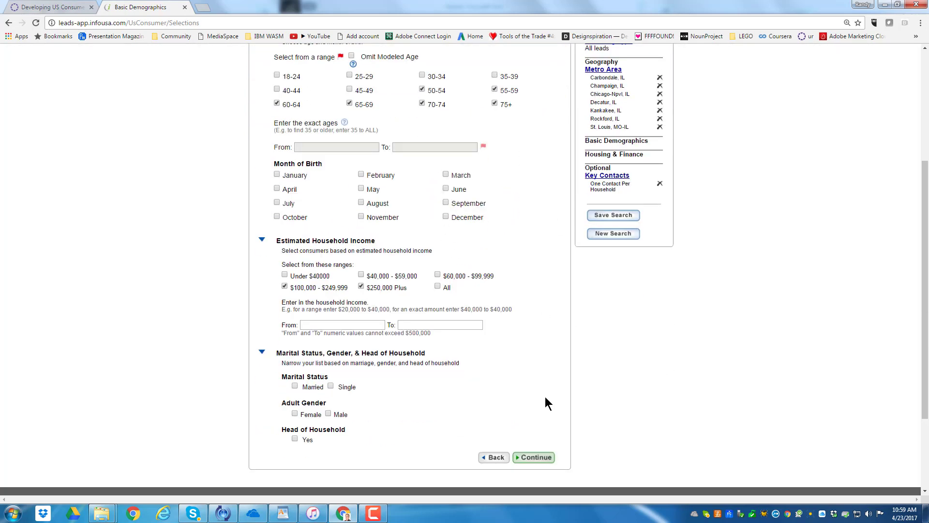
{"action": "left_click", "coordinate": [535, 458]}
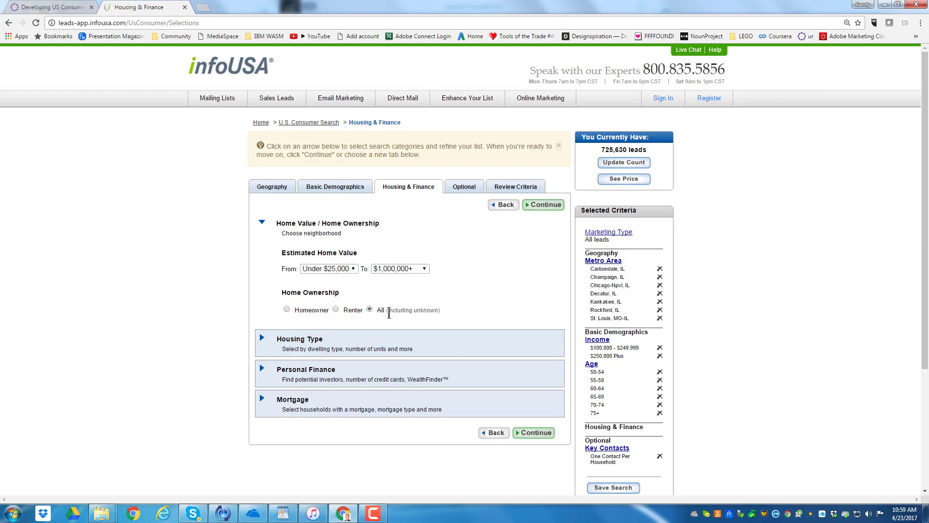
Look through the Housing Type, Personal Finance and Mortgage options without choosing any, and continue to the Optional criteria
{"action": "left_click", "coordinate": [308, 346]}
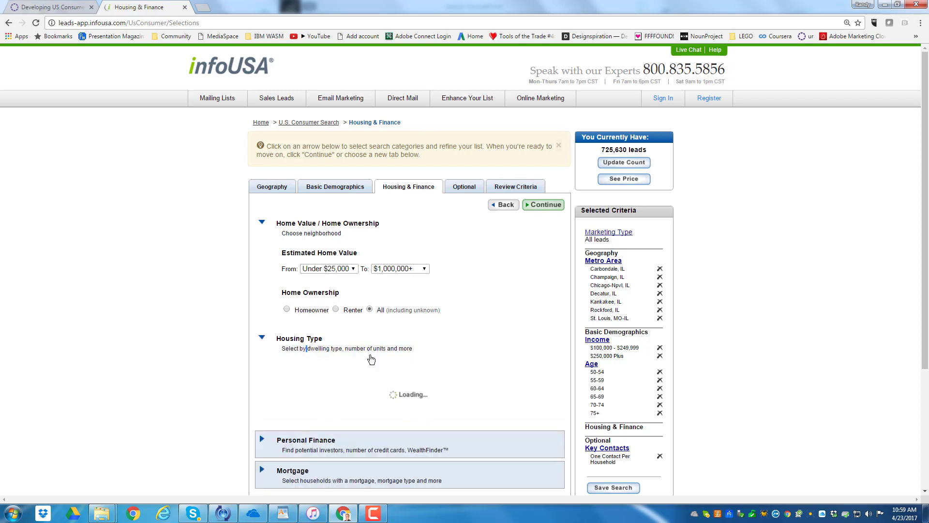
{"action": "scroll", "coordinate": [479, 372], "scroll_direction": "down", "scroll_amount": 2}
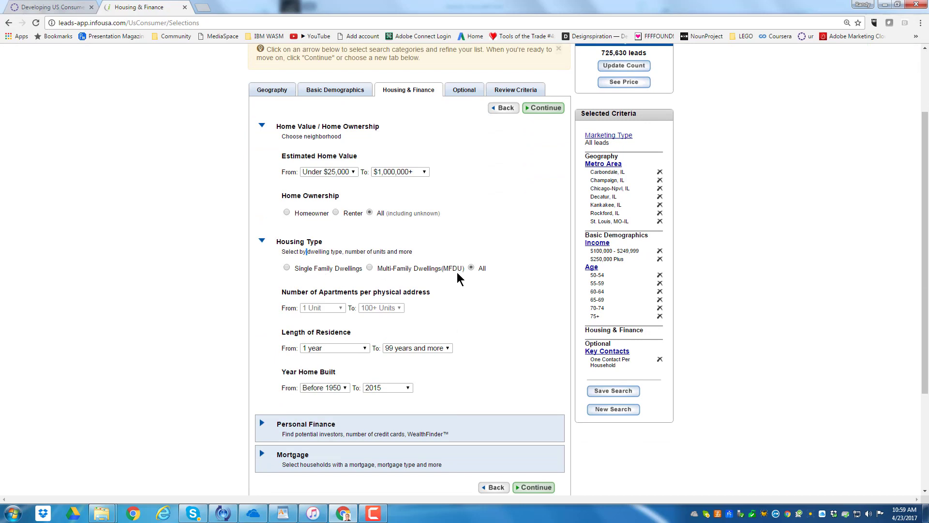
{"action": "scroll", "coordinate": [459, 278], "scroll_direction": "down", "scroll_amount": 2}
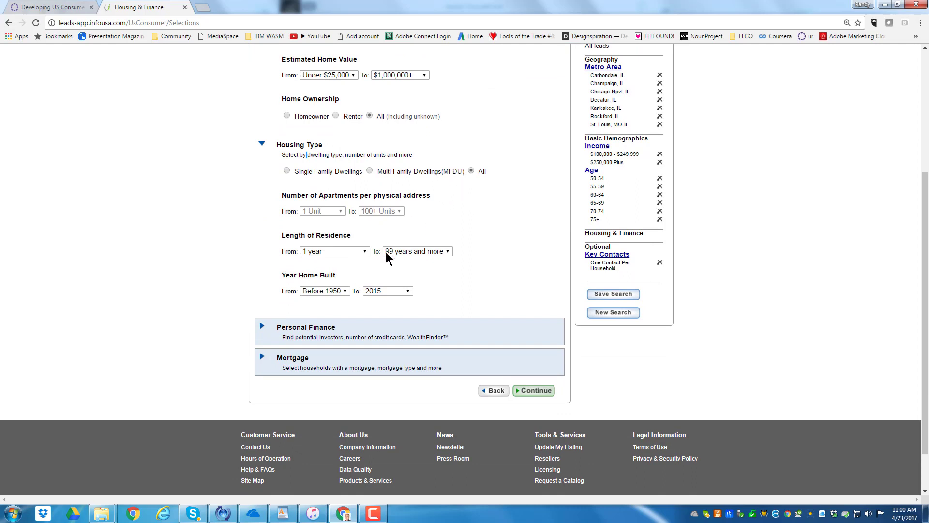
{"action": "left_click", "coordinate": [300, 332]}
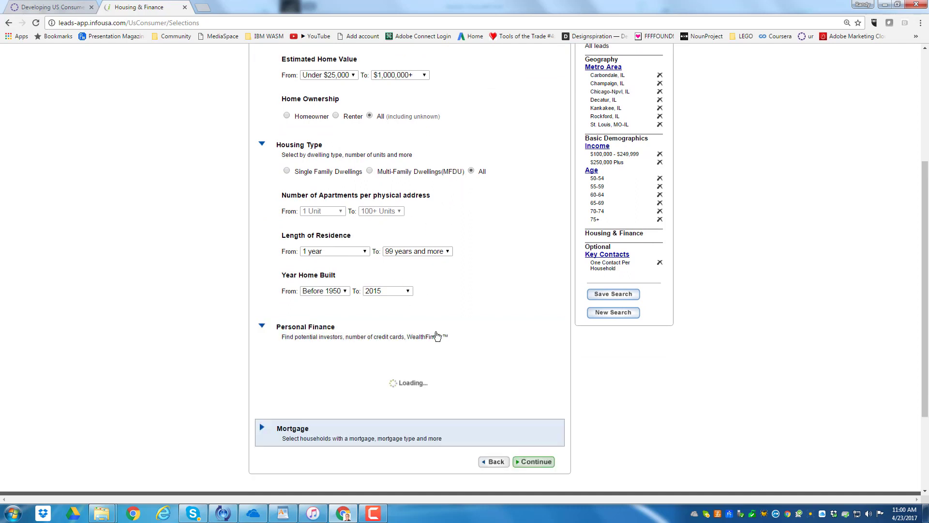
{"action": "scroll", "coordinate": [496, 343], "scroll_direction": "down", "scroll_amount": 3}
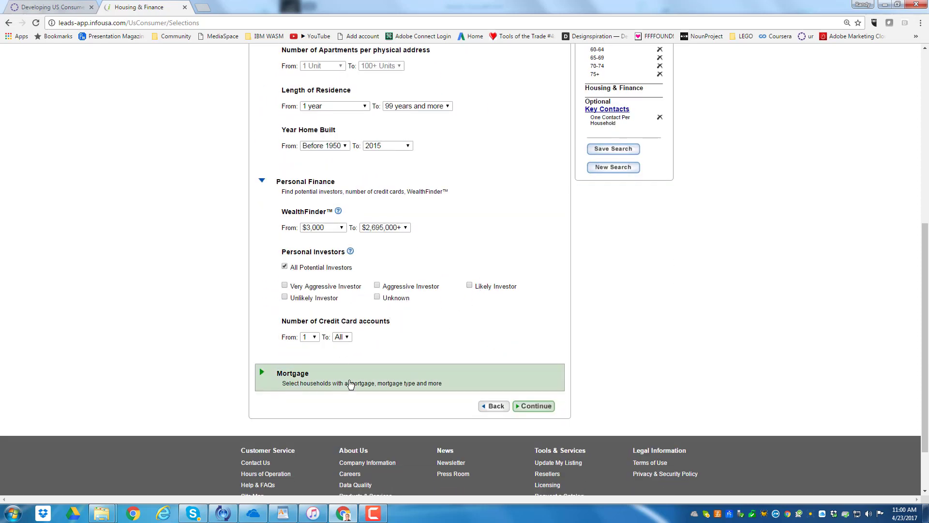
{"action": "left_click", "coordinate": [350, 385]}
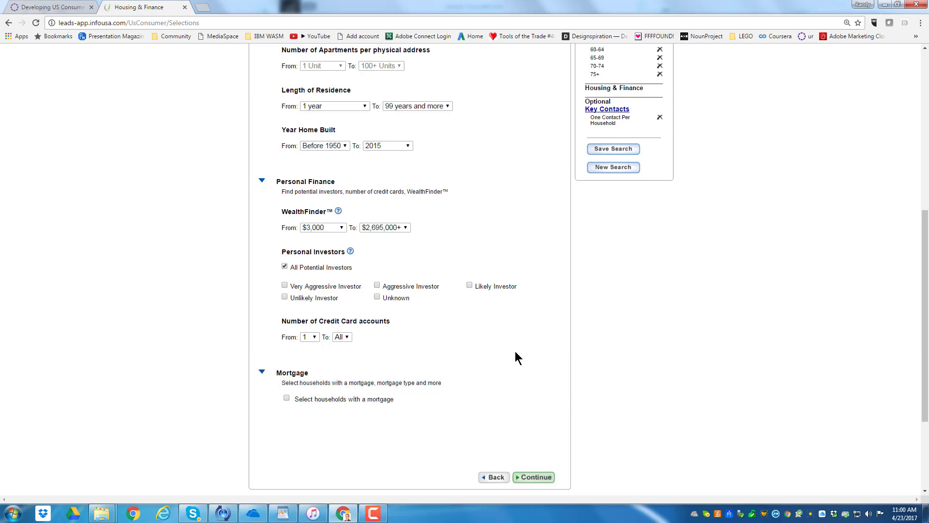
{"action": "scroll", "coordinate": [515, 358], "scroll_direction": "up", "scroll_amount": 6}
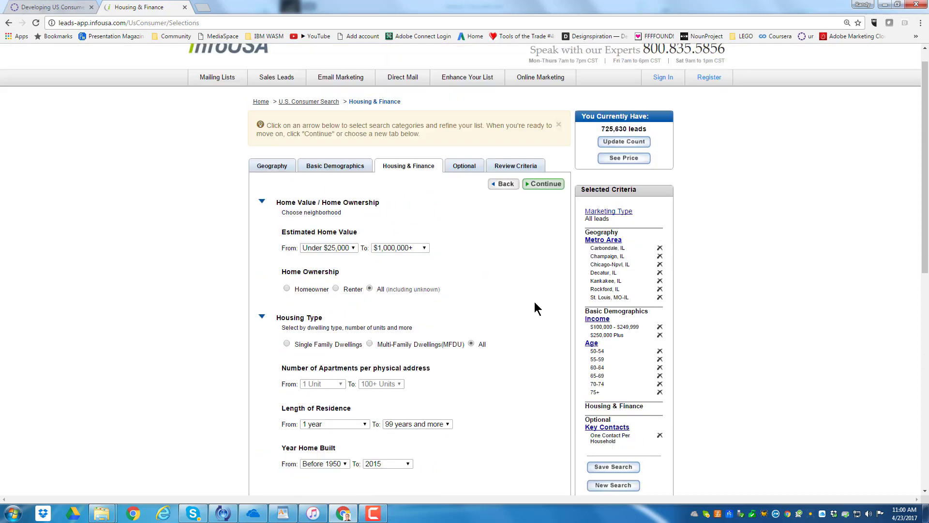
{"action": "scroll", "coordinate": [536, 308], "scroll_direction": "up", "scroll_amount": 1}
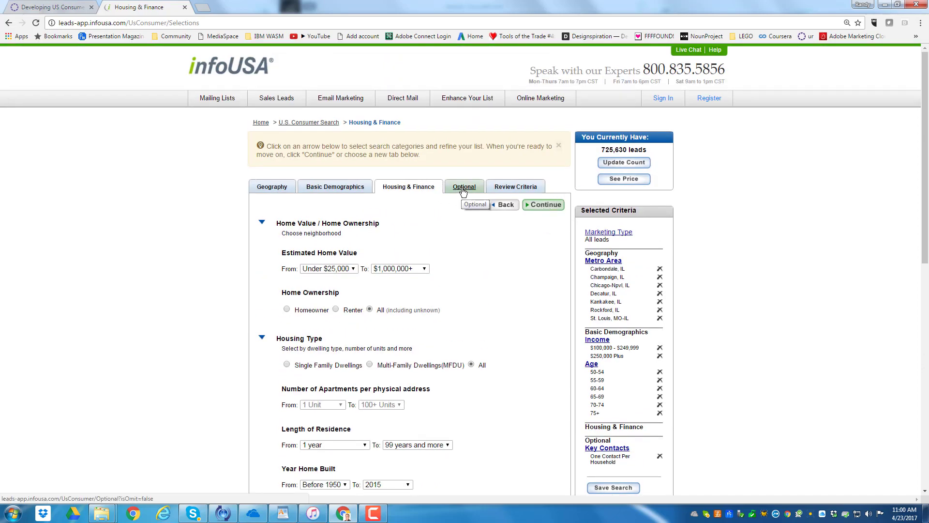
{"action": "left_click", "coordinate": [544, 205]}
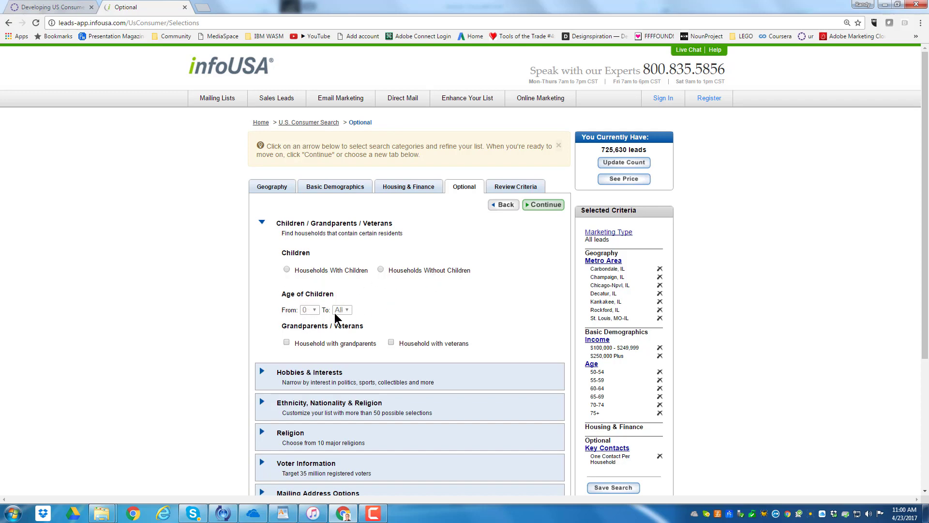
Select Gourmet Food & Wine in the Cooking / Wine category of Hobbies & Interests
{"action": "scroll", "coordinate": [446, 305], "scroll_direction": "down", "scroll_amount": 2}
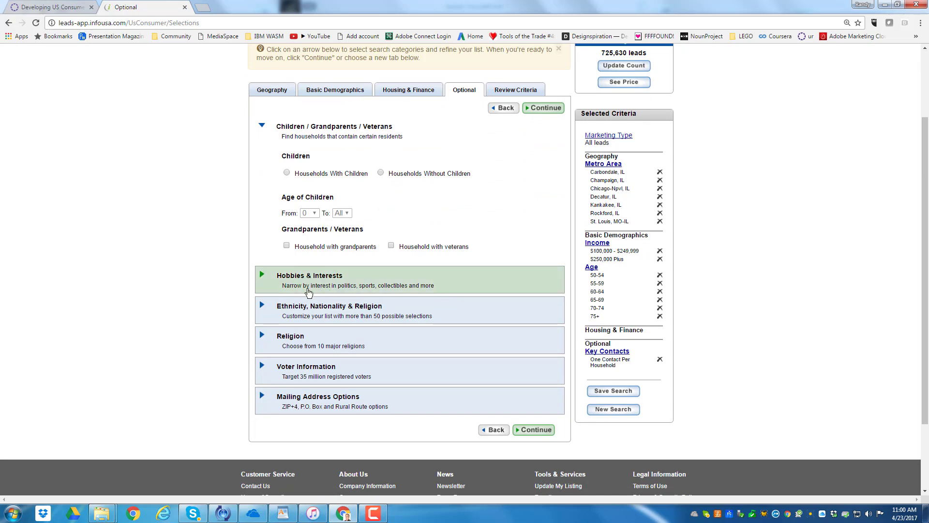
{"action": "left_click", "coordinate": [349, 287]}
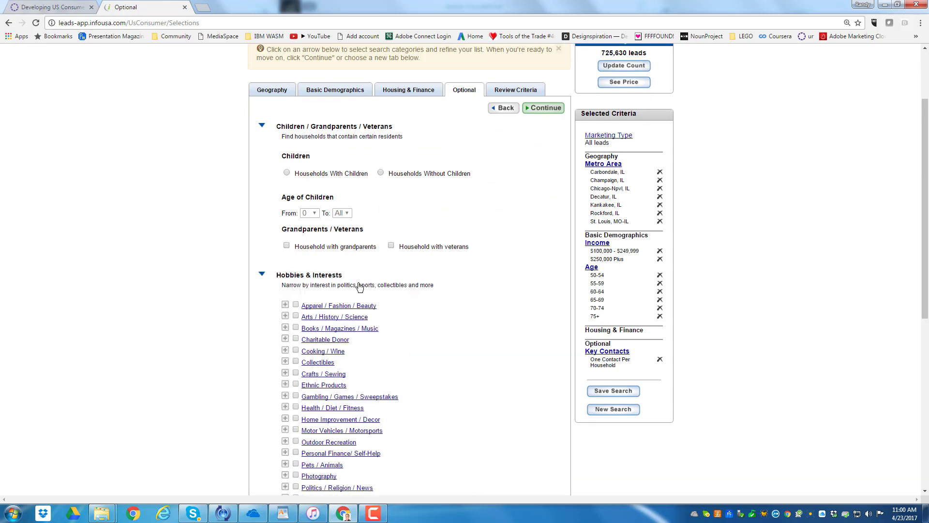
{"action": "scroll", "coordinate": [445, 329], "scroll_direction": "down", "scroll_amount": 3}
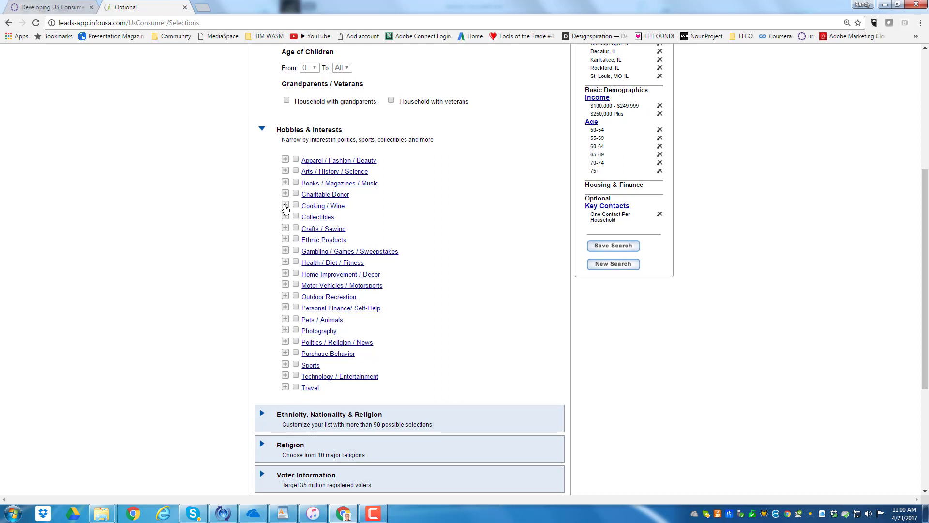
{"action": "left_click", "coordinate": [285, 205]}
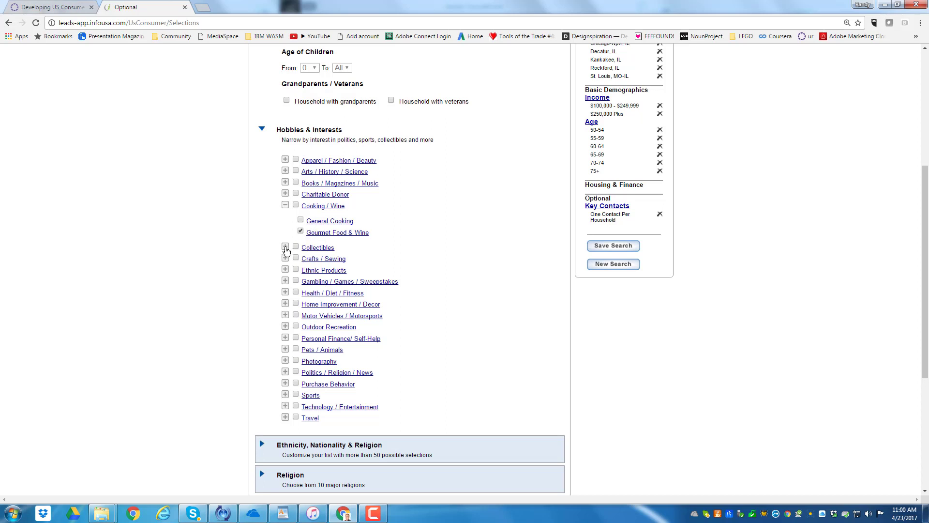
Select all three Collectibles interests (Sports Cards & Sports Collectibles, Stamps & Coins, Collectibles - Other) and Quilting from Crafts / Sewing
{"action": "left_click", "coordinate": [285, 247]}
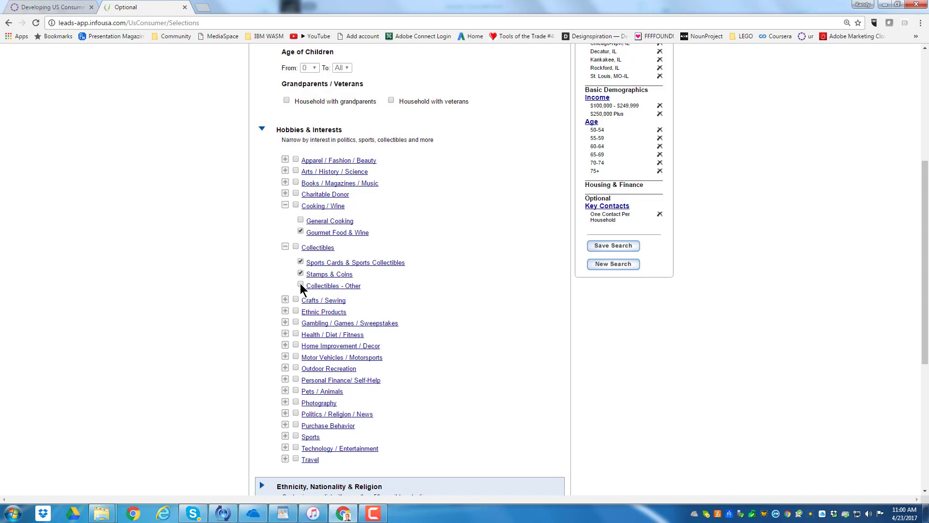
{"action": "left_click", "coordinate": [300, 285]}
{"action": "left_click", "coordinate": [285, 300]}
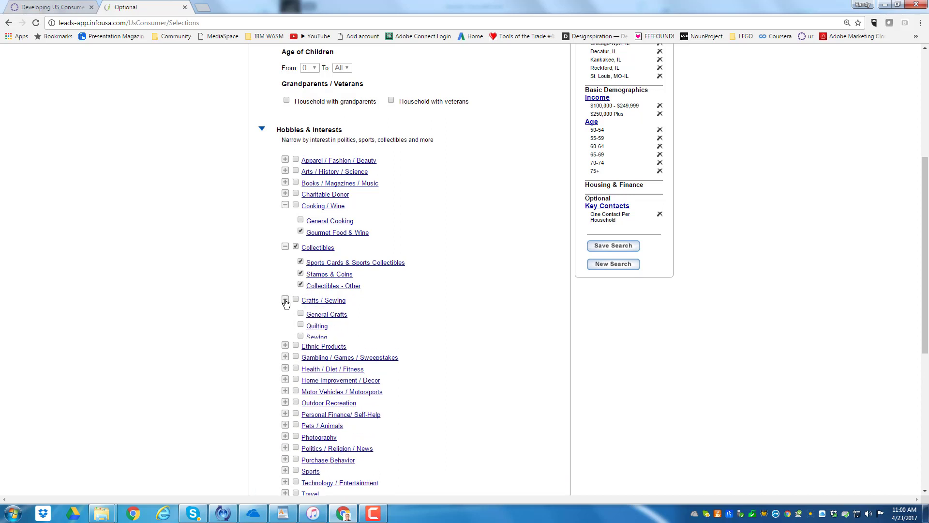
{"action": "left_click", "coordinate": [300, 327]}
Select the whole Outdoor Recreation category with all its interests, from Boating & Sailing to Wild Birds
{"action": "scroll", "coordinate": [368, 339], "scroll_direction": "down", "scroll_amount": 2}
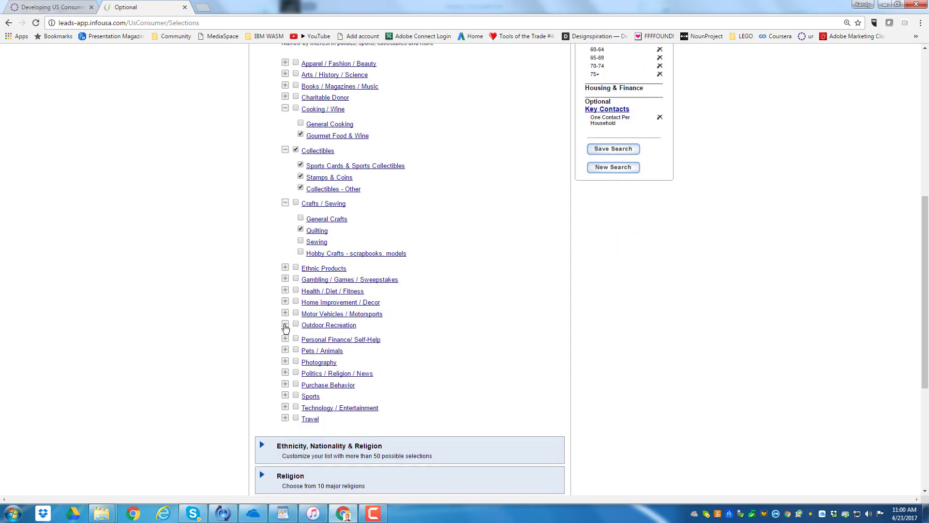
{"action": "left_click", "coordinate": [285, 324]}
{"action": "left_click", "coordinate": [301, 338]}
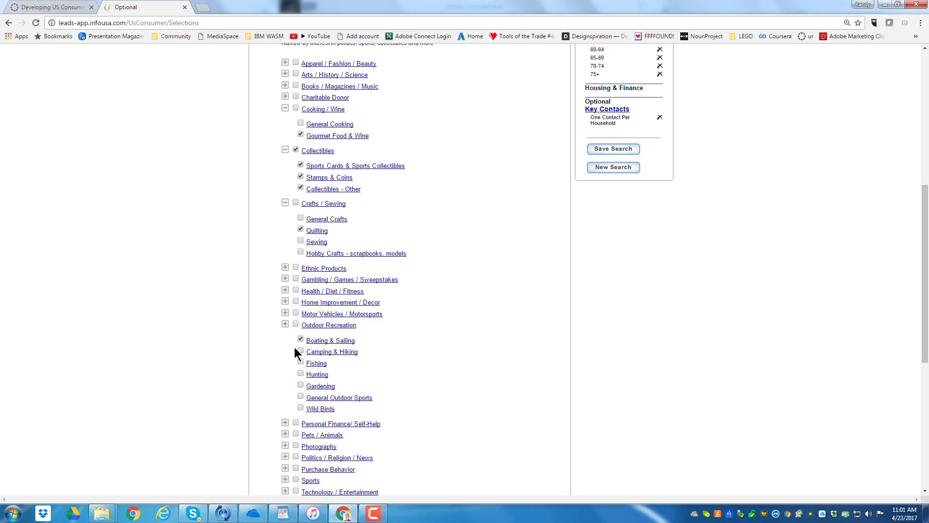
{"action": "left_click", "coordinate": [285, 324]}
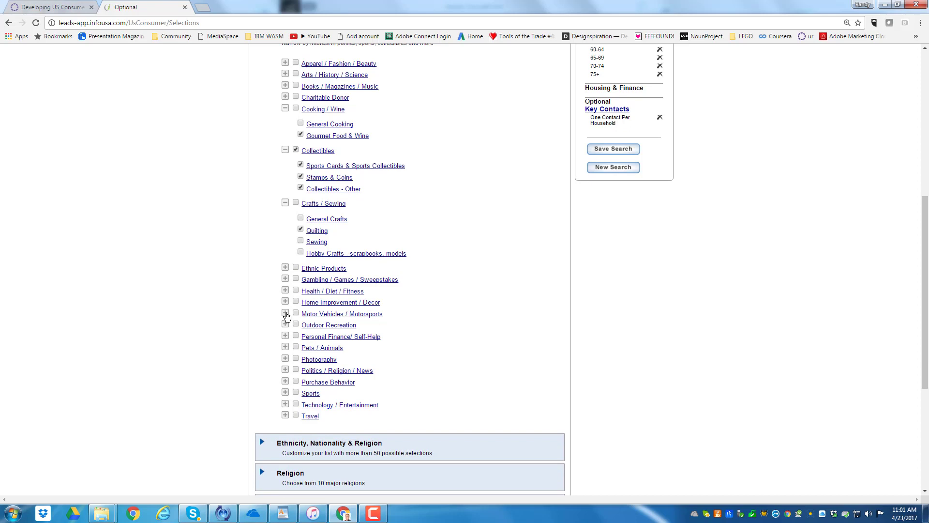
{"action": "left_click", "coordinate": [286, 324]}
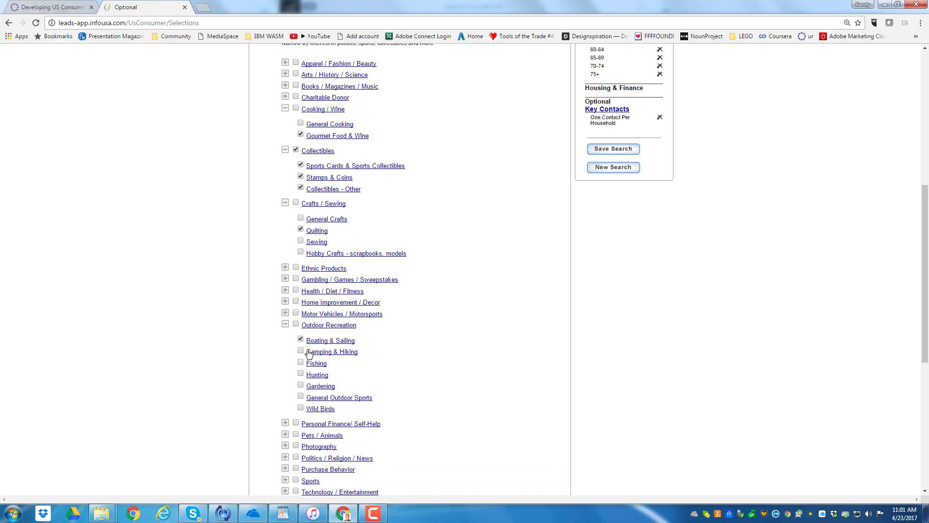
{"action": "left_click", "coordinate": [300, 362]}
{"action": "left_click", "coordinate": [296, 325]}
Select Dogs in the Pets / Animals category of Hobbies & Interests
{"action": "scroll", "coordinate": [439, 383], "scroll_direction": "down", "scroll_amount": 2}
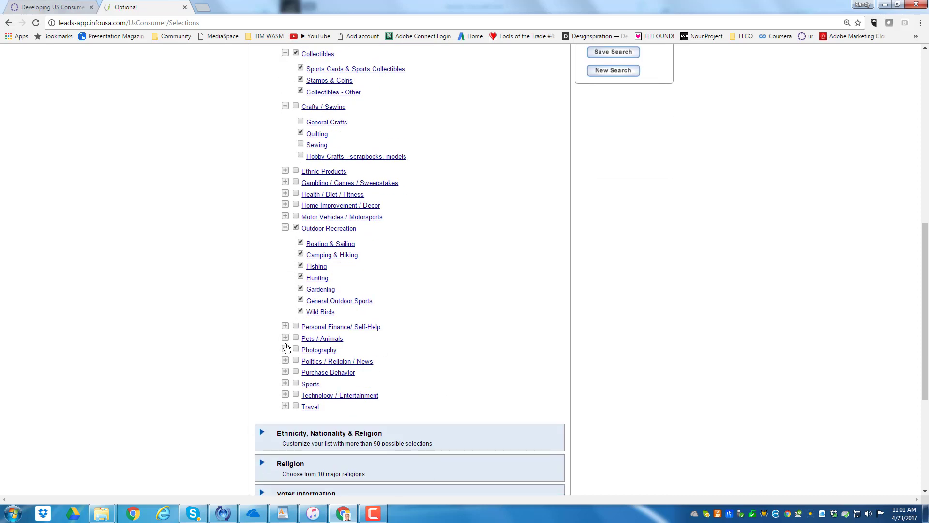
{"action": "left_click", "coordinate": [285, 338]}
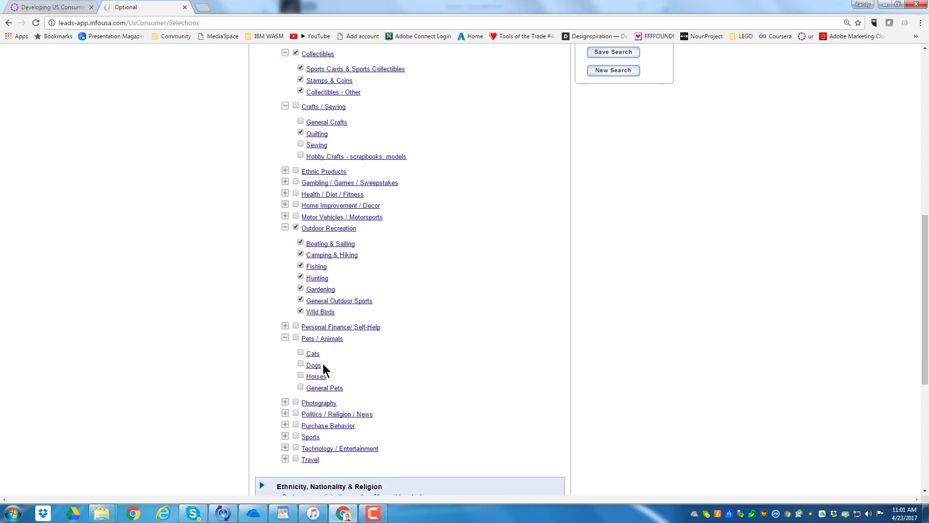
{"action": "left_click", "coordinate": [300, 363]}
Look through the Ethnicity, Nationality & Religion options without choosing any, and update the lead count
{"action": "scroll", "coordinate": [409, 367], "scroll_direction": "down", "scroll_amount": 3}
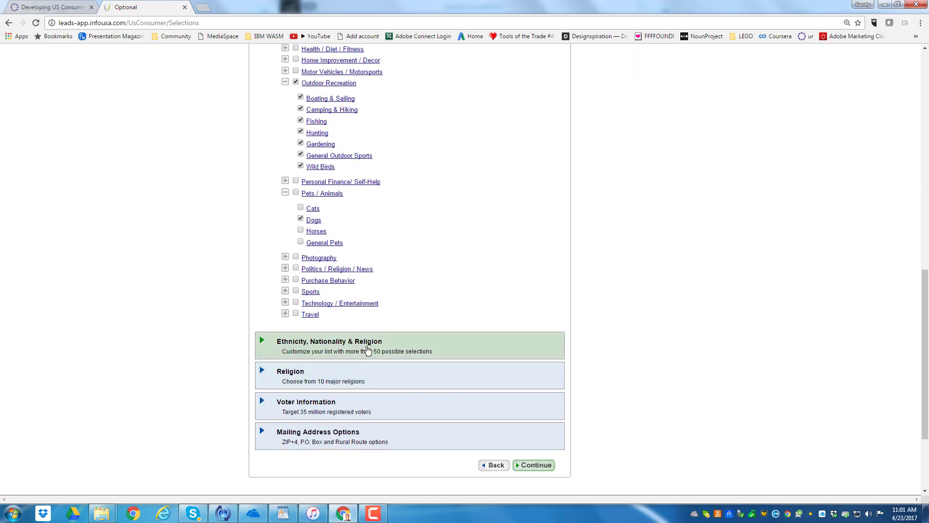
{"action": "left_click", "coordinate": [368, 350]}
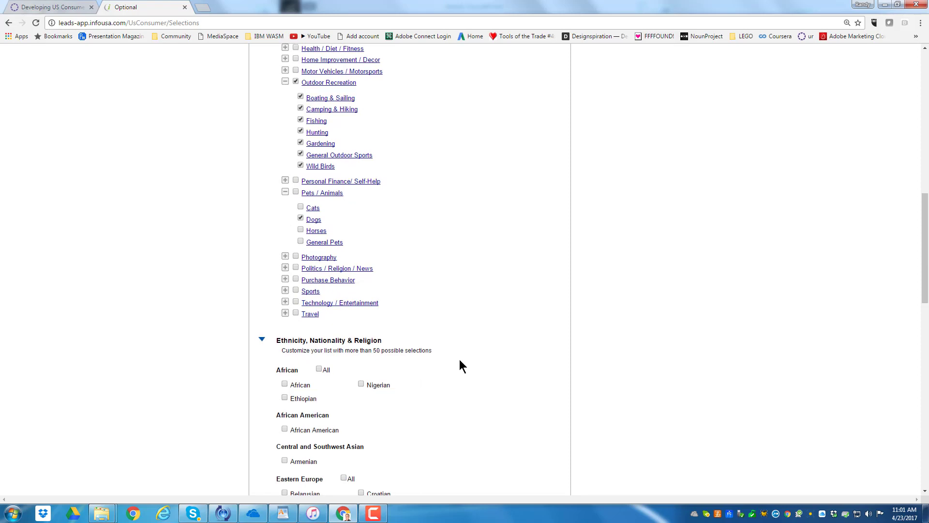
{"action": "scroll", "coordinate": [460, 359], "scroll_direction": "down", "scroll_amount": 3}
{"action": "scroll", "coordinate": [457, 363], "scroll_direction": "down", "scroll_amount": 10}
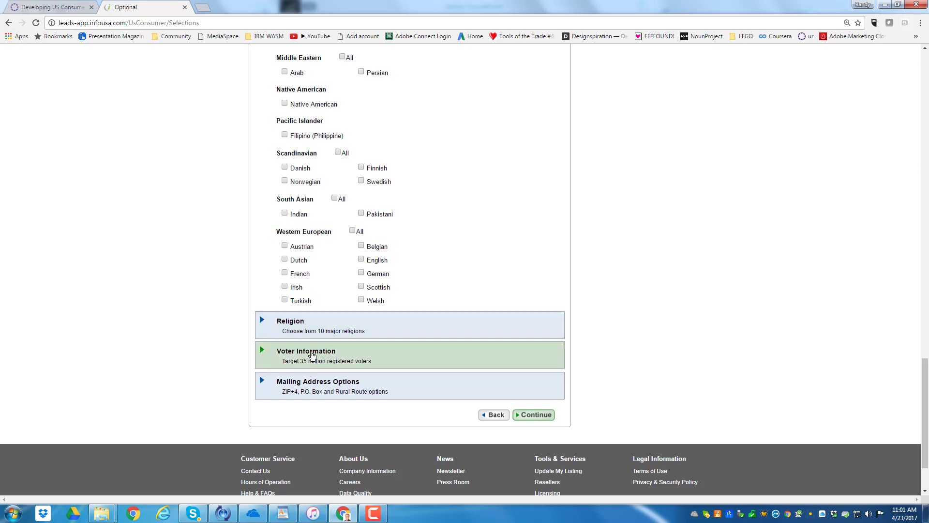
{"action": "scroll", "coordinate": [488, 367], "scroll_direction": "up", "scroll_amount": 3}
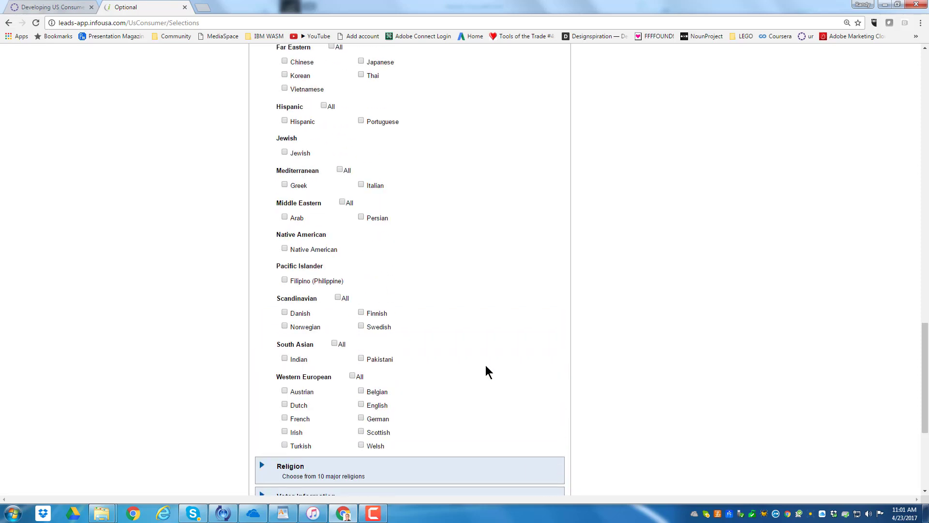
{"action": "scroll", "coordinate": [492, 274], "scroll_direction": "up", "scroll_amount": 20}
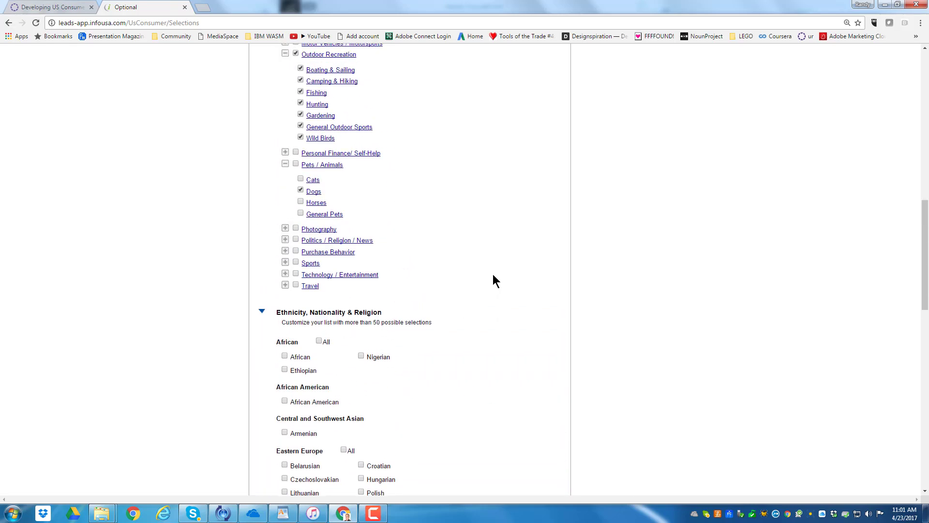
{"action": "scroll", "coordinate": [492, 274], "scroll_direction": "up", "scroll_amount": 9}
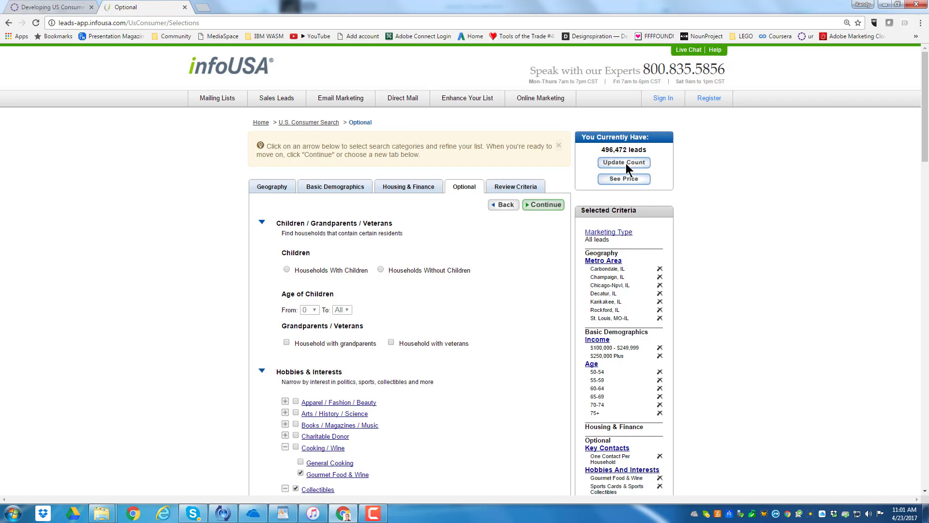
Open the Review Criteria page and check the chosen geography, demographics and optional criteria
{"action": "left_click", "coordinate": [520, 189]}
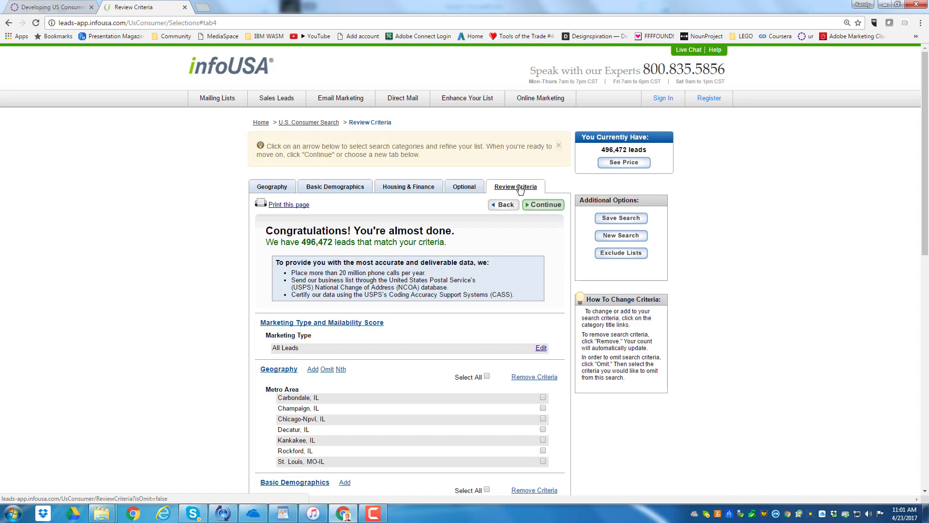
{"action": "scroll", "coordinate": [464, 301], "scroll_direction": "down", "scroll_amount": 2}
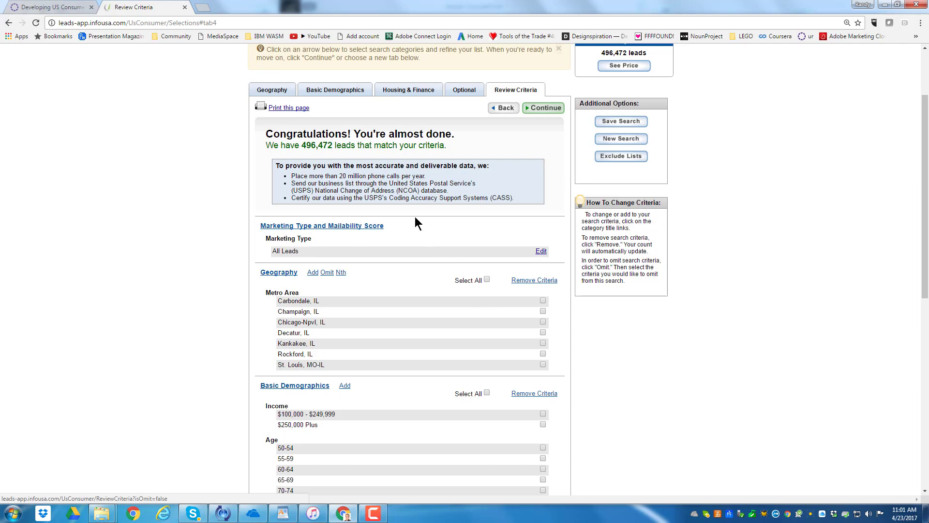
{"action": "scroll", "coordinate": [421, 300], "scroll_direction": "down", "scroll_amount": 2}
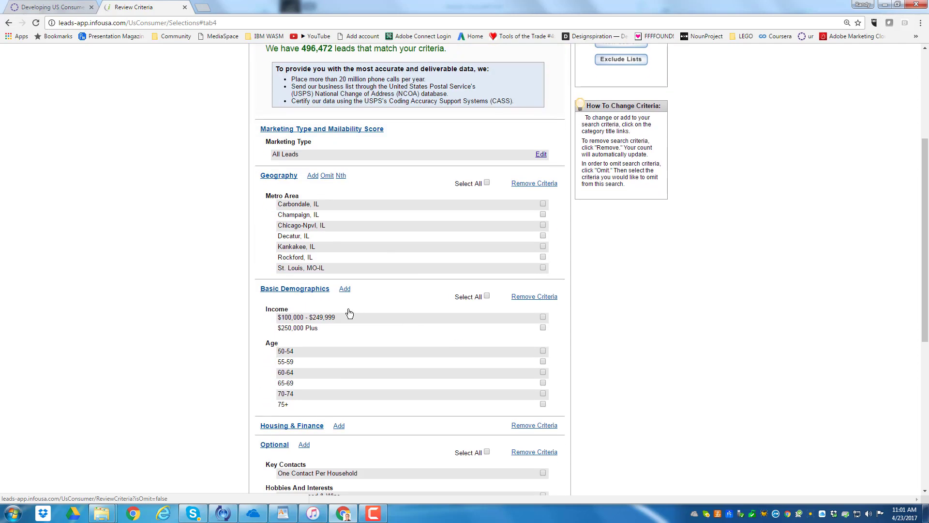
Examine the remaining review criteria down to Hobbies And Interests, and check the total number of matching leads
{"action": "scroll", "coordinate": [388, 310], "scroll_direction": "down", "scroll_amount": 2}
{"action": "scroll", "coordinate": [409, 306], "scroll_direction": "down", "scroll_amount": 1}
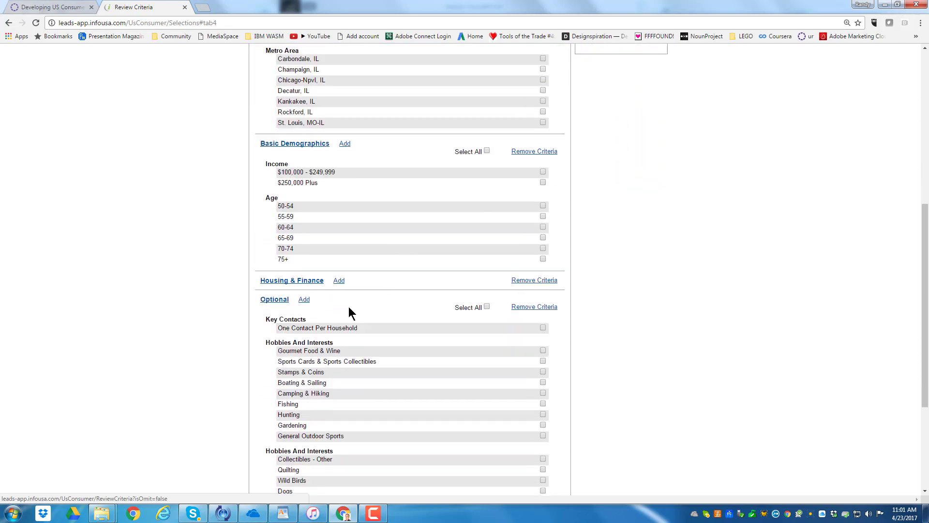
{"action": "scroll", "coordinate": [387, 295], "scroll_direction": "down", "scroll_amount": 2}
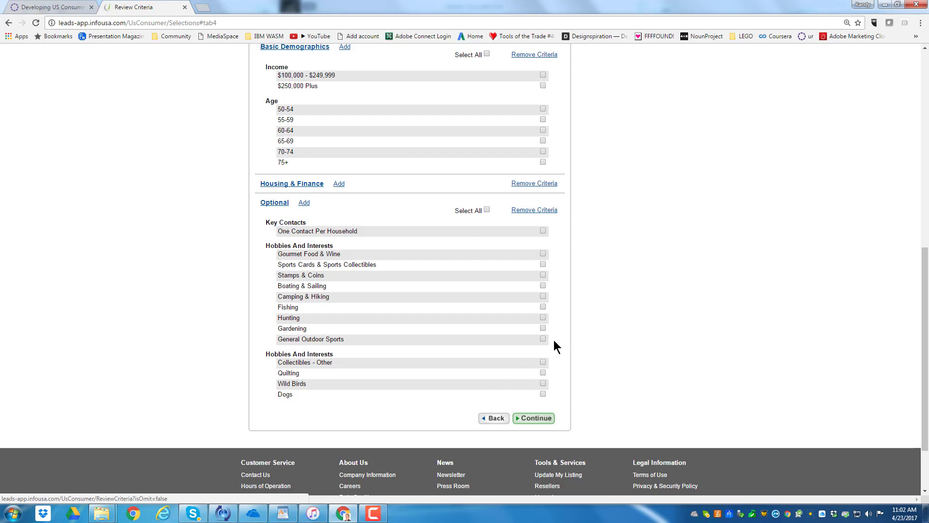
{"action": "scroll", "coordinate": [554, 340], "scroll_direction": "up", "scroll_amount": 9}
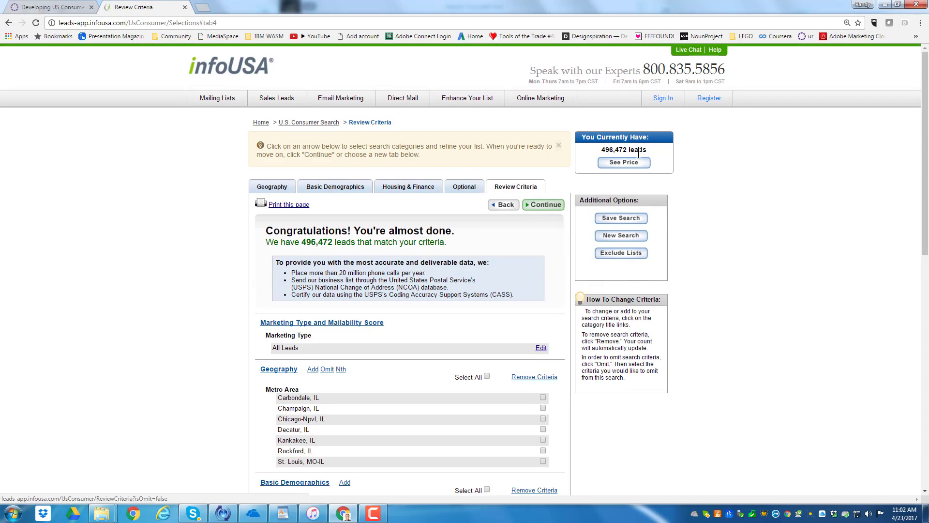
{"action": "left_click_drag", "start_coordinate": [649, 150], "coordinate": [599, 150]}
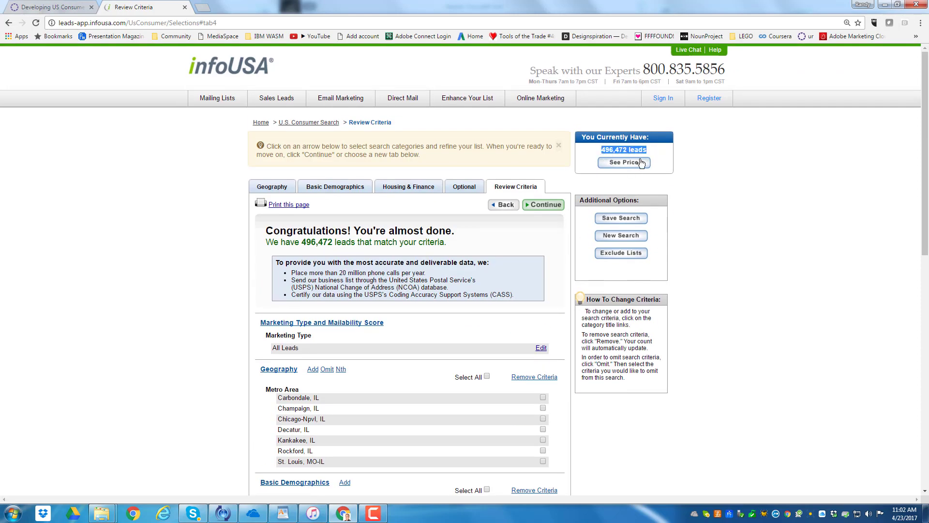
{"action": "left_click", "coordinate": [709, 192]}
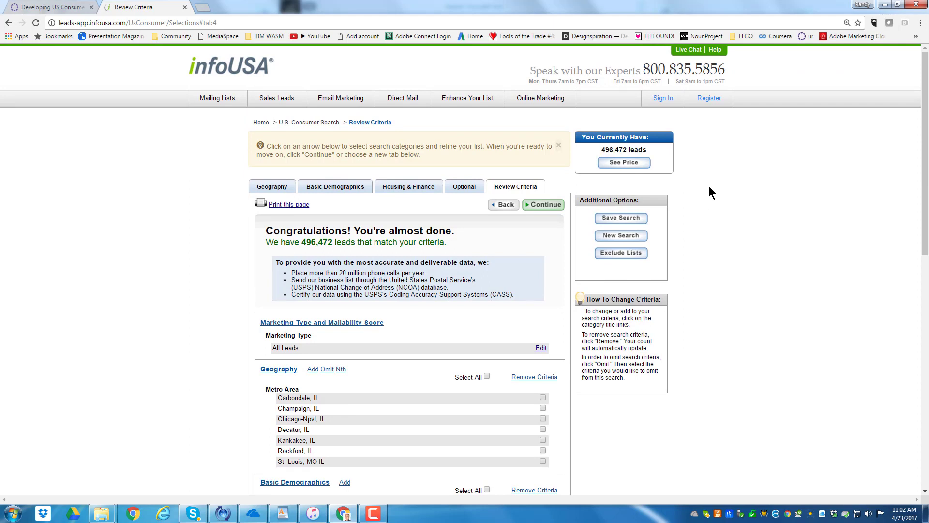
Request the price of the leads list, view the account registration form, and return to the consumer search
{"action": "left_click", "coordinate": [624, 163]}
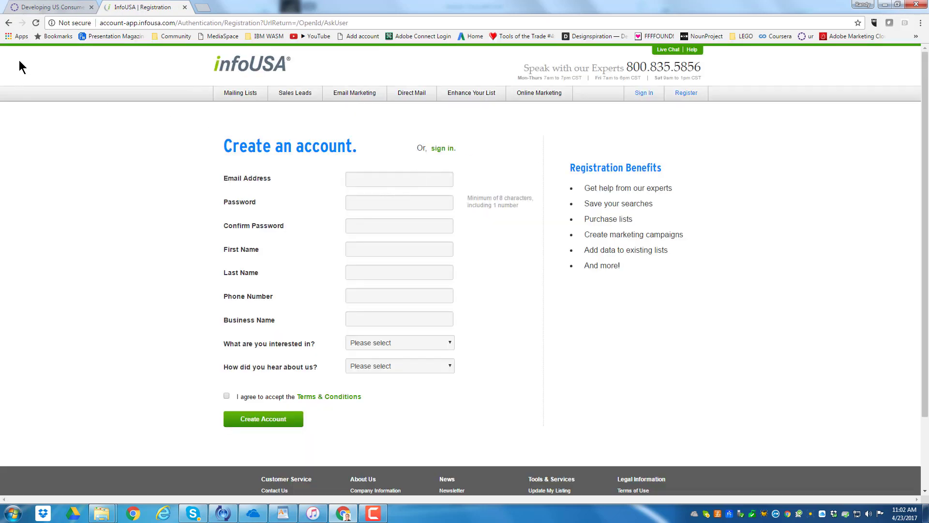
{"action": "left_click", "coordinate": [8, 27]}
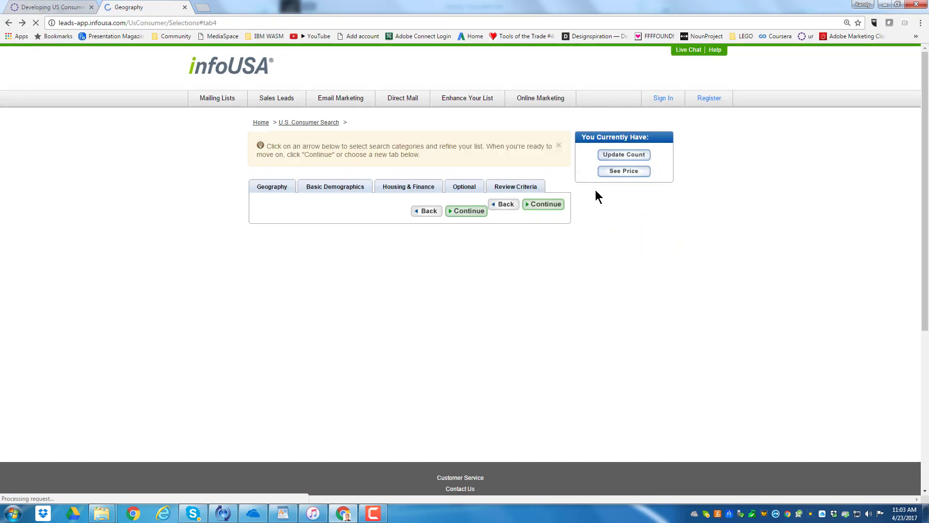